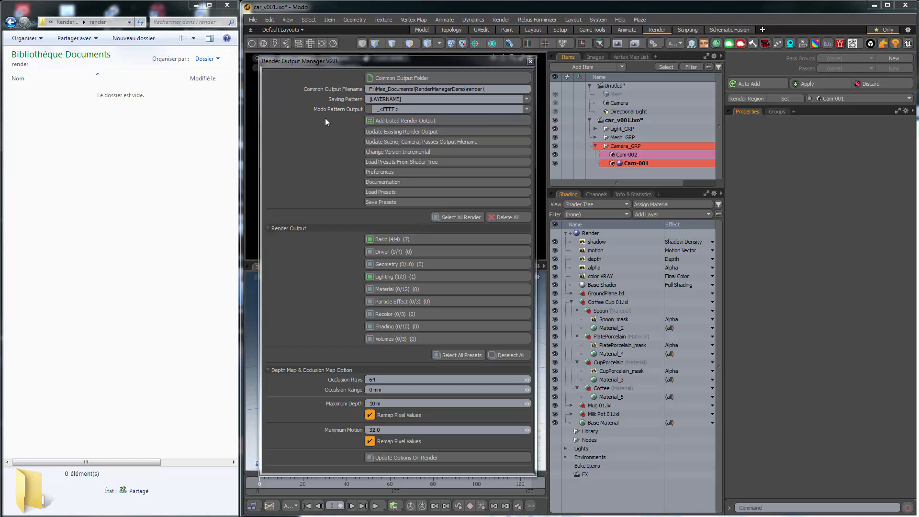
# Update the existing render outputs using the [LAYERNAME] saving pattern and _<FFFF> output pattern, allowing folder creation.
pyautogui.click(386, 77)
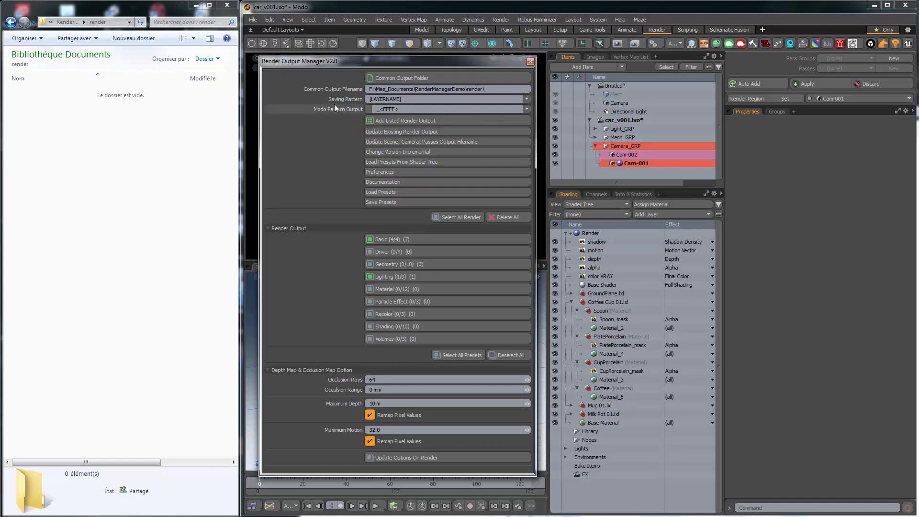
pyautogui.moveTo(337, 101)
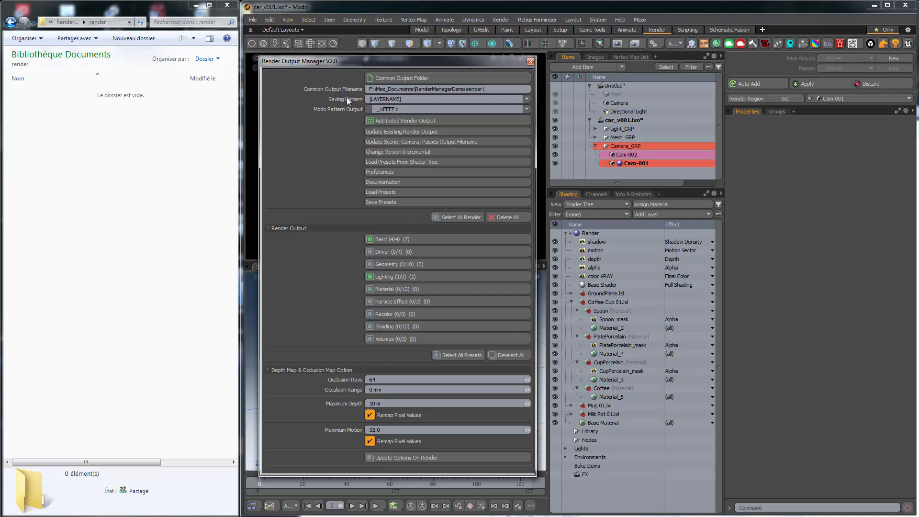
pyautogui.click(419, 100)
pyautogui.click(407, 99)
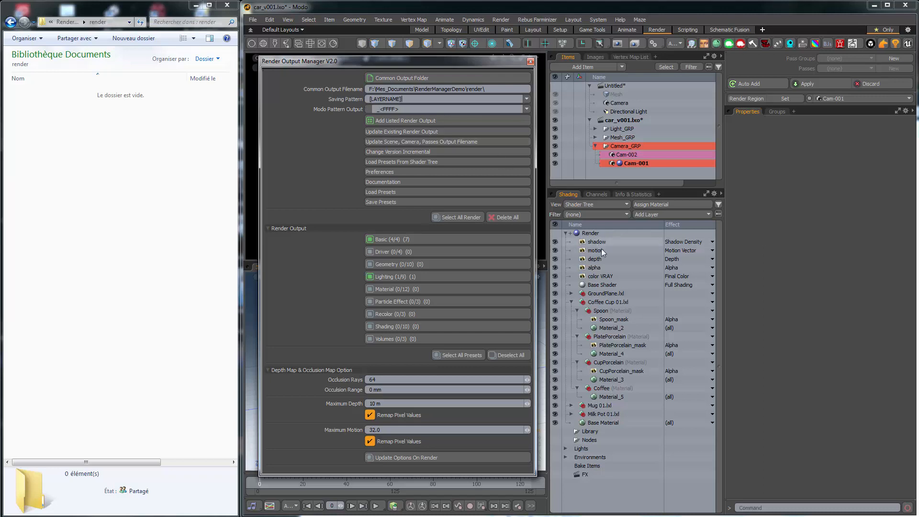
pyautogui.click(494, 89)
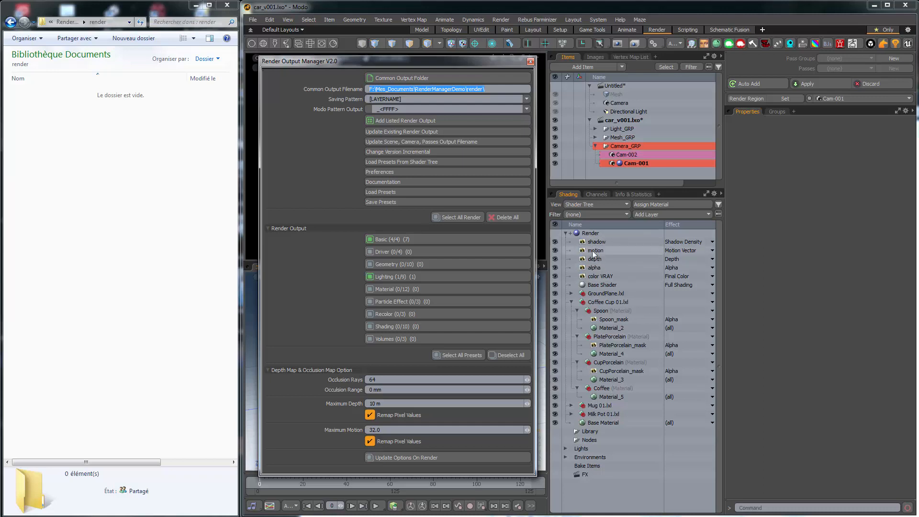
pyautogui.click(379, 109)
pyautogui.write('_')
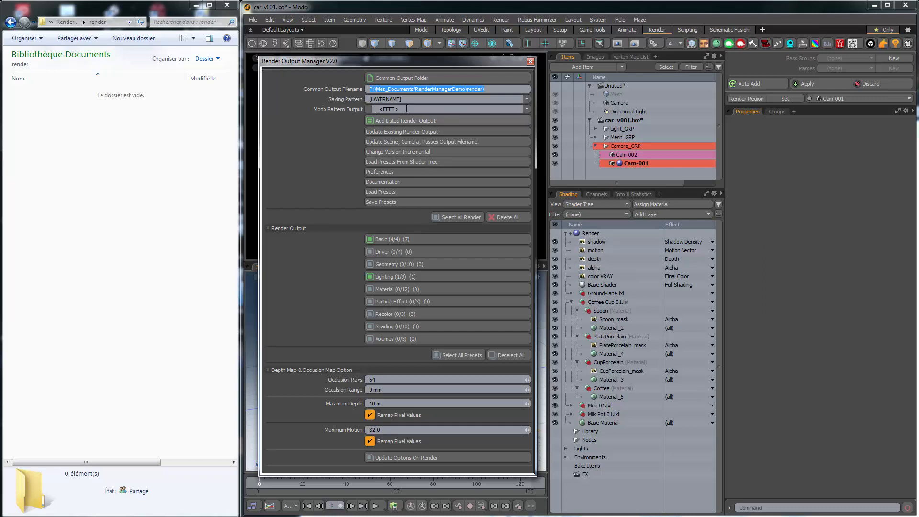
pyautogui.click(429, 131)
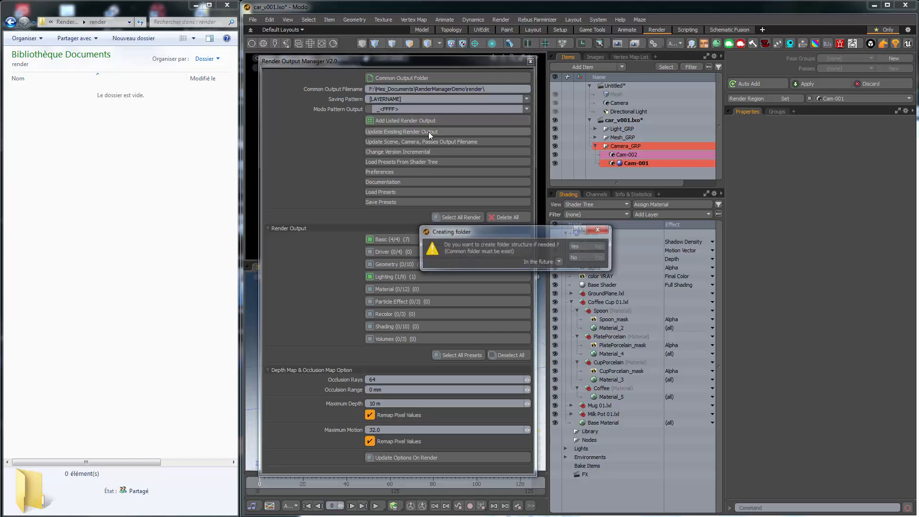
pyautogui.click(585, 247)
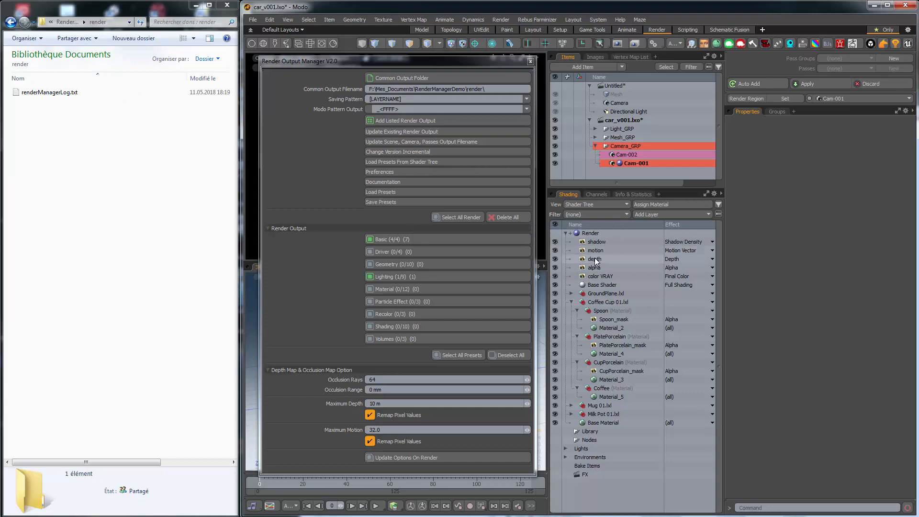
# Select the depth render output and widen its properties to examine the end of its output filename.
pyautogui.doubleClick(595, 258)
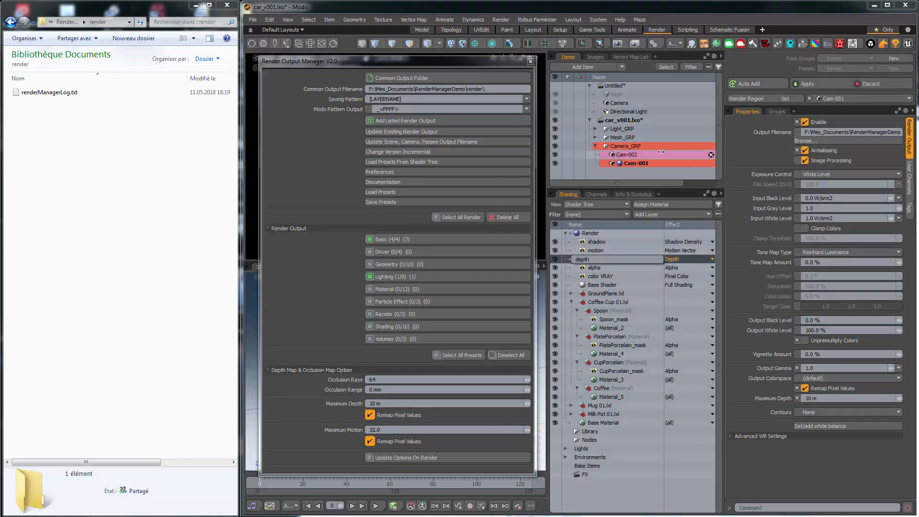
pyautogui.moveTo(718, 159); pyautogui.dragTo(669, 158)
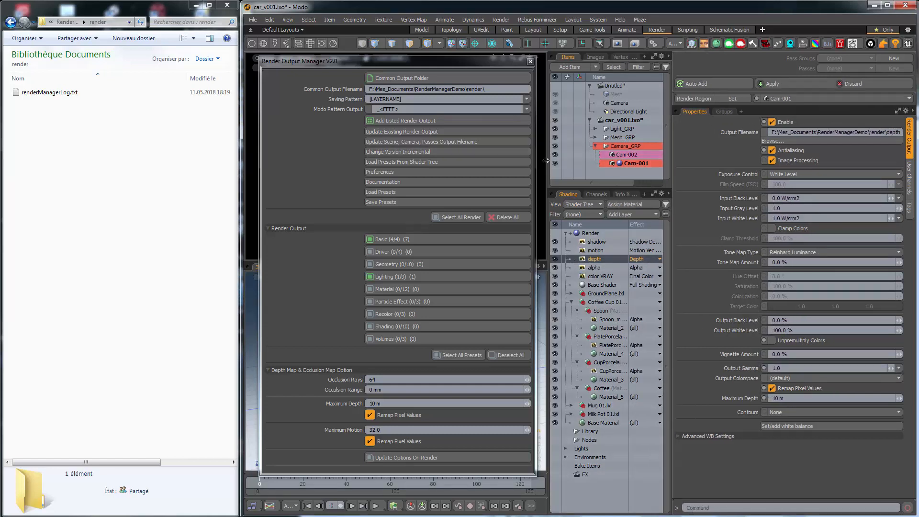
pyautogui.moveTo(545, 161); pyautogui.dragTo(499, 158)
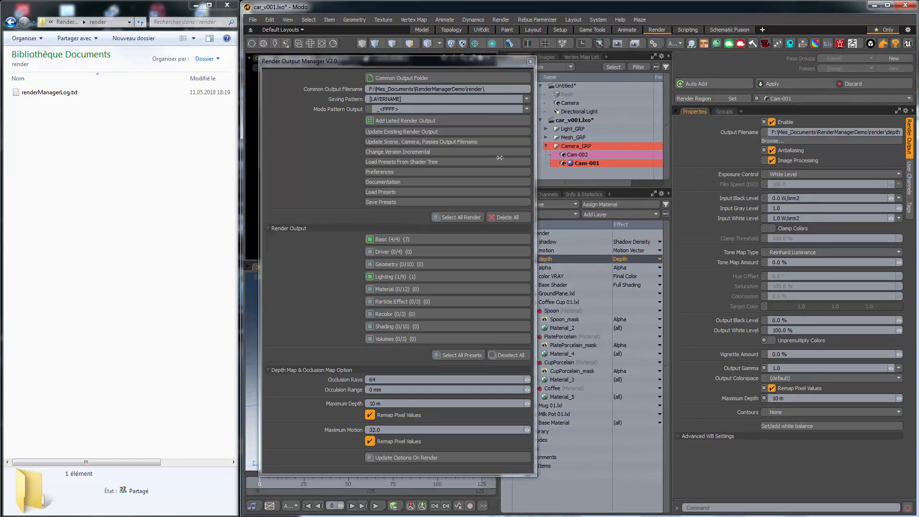
pyautogui.moveTo(422, 62); pyautogui.dragTo(401, 63)
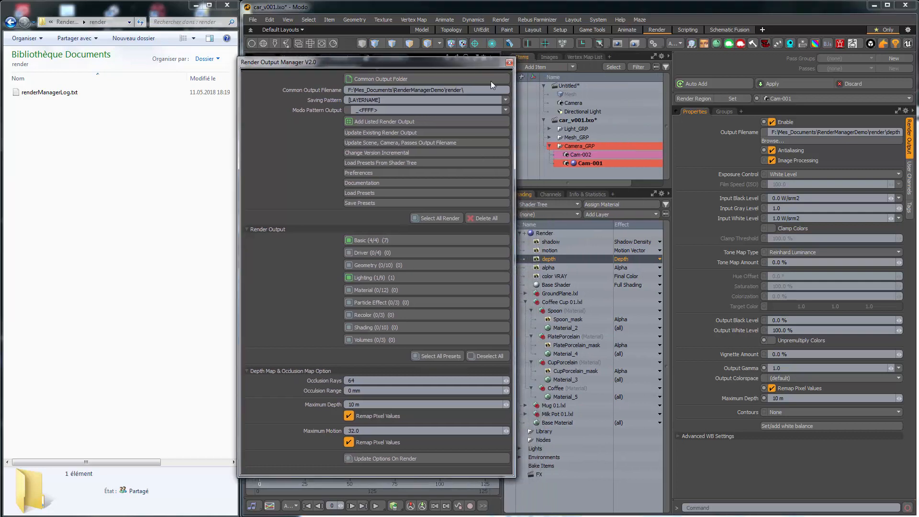
pyautogui.moveTo(786, 131); pyautogui.dragTo(886, 132)
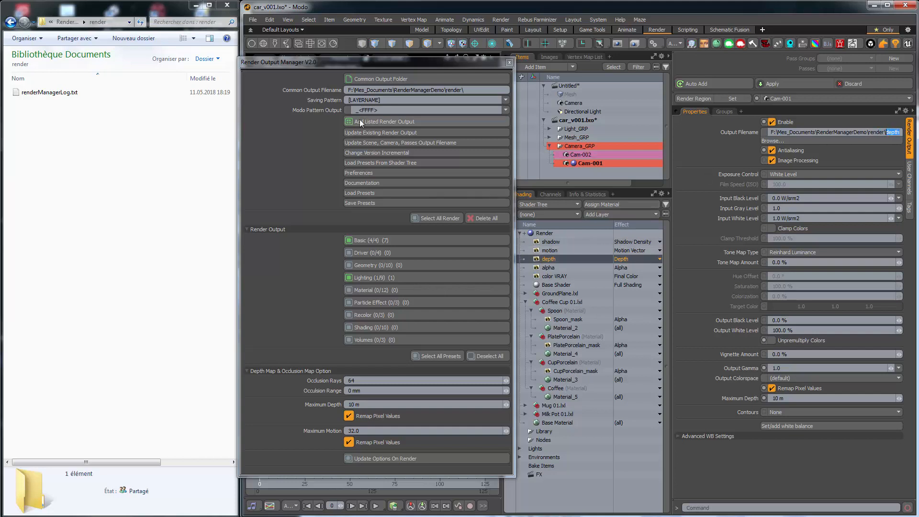
# Set the saving pattern to [SCENENAME]|[LAYERNAME] and update the existing render outputs, allowing folder creation.
pyautogui.click(351, 100)
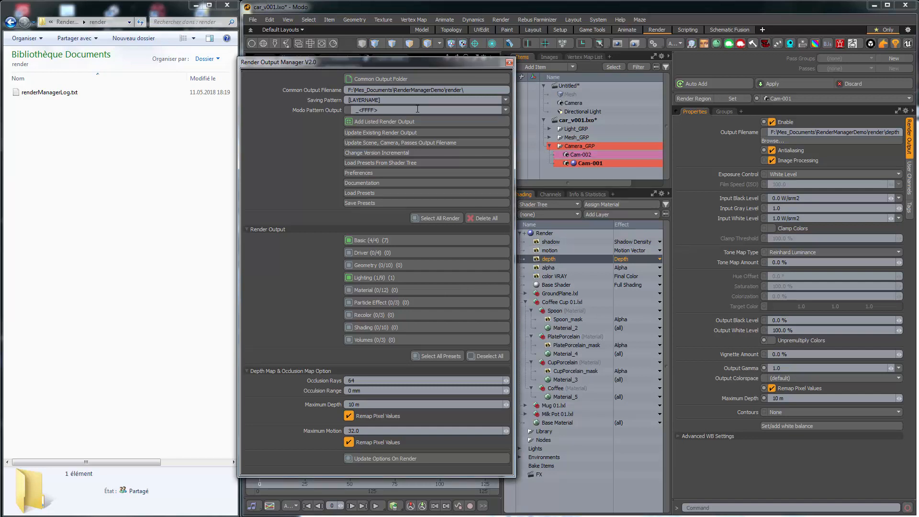
pyautogui.write('SCENENAME]')
pyautogui.moveTo(347, 100); pyautogui.dragTo(382, 99)
pyautogui.moveTo(382, 100); pyautogui.dragTo(418, 104)
pyautogui.click(404, 134)
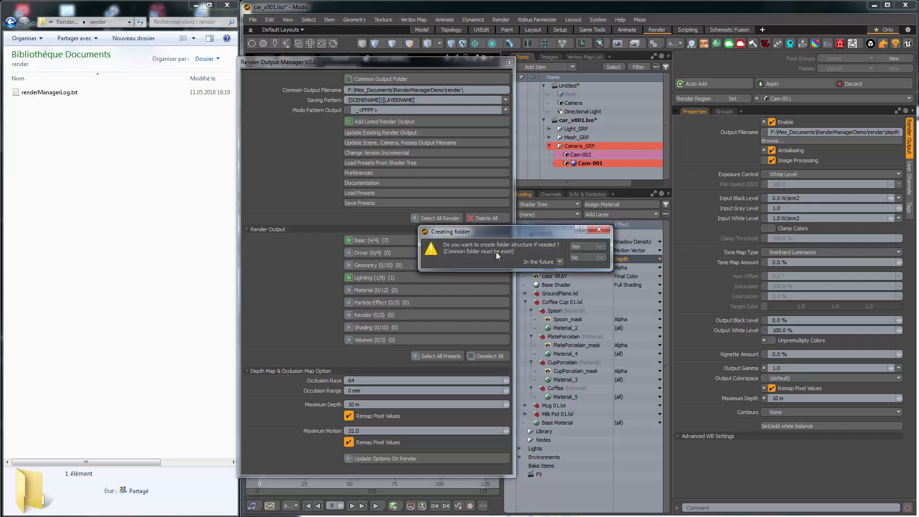
pyautogui.click(587, 246)
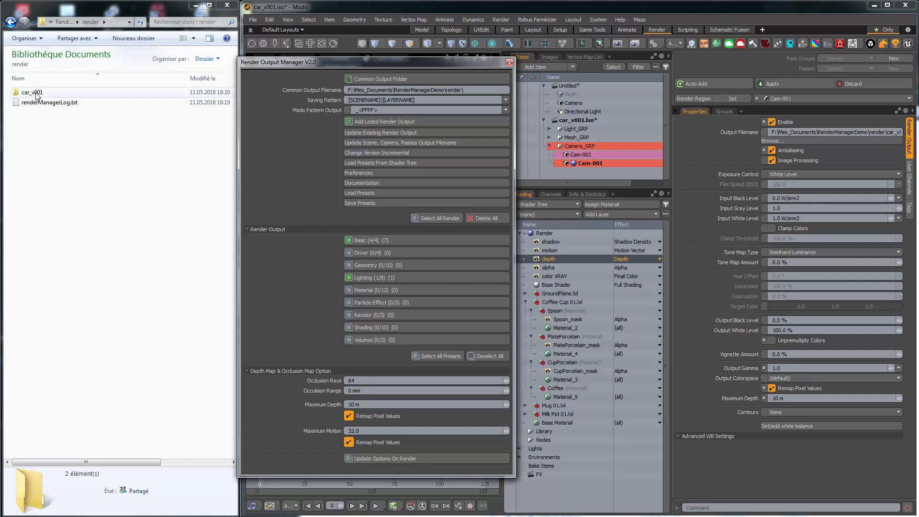
# Open renderManagerLog.txt in the car_v001 folder and examine the logged scene name, paths and patterns.
pyautogui.doubleClick(37, 94)
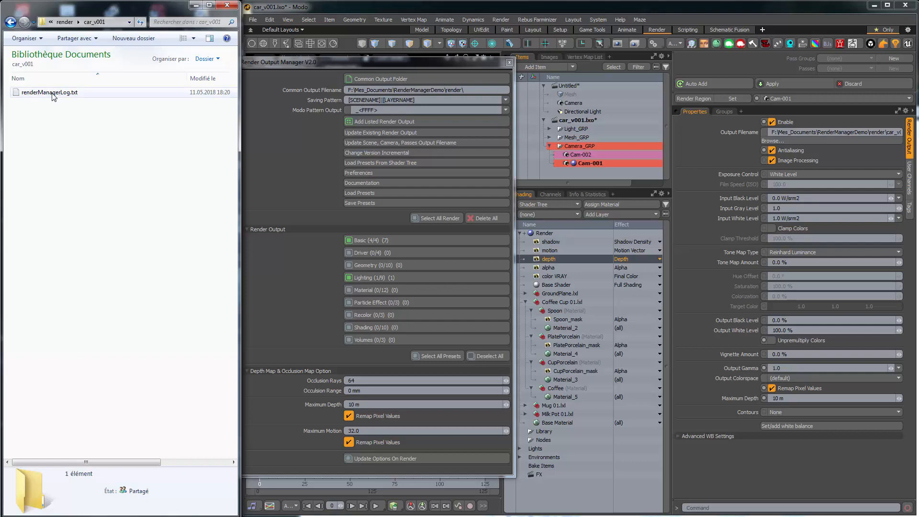
pyautogui.doubleClick(51, 94)
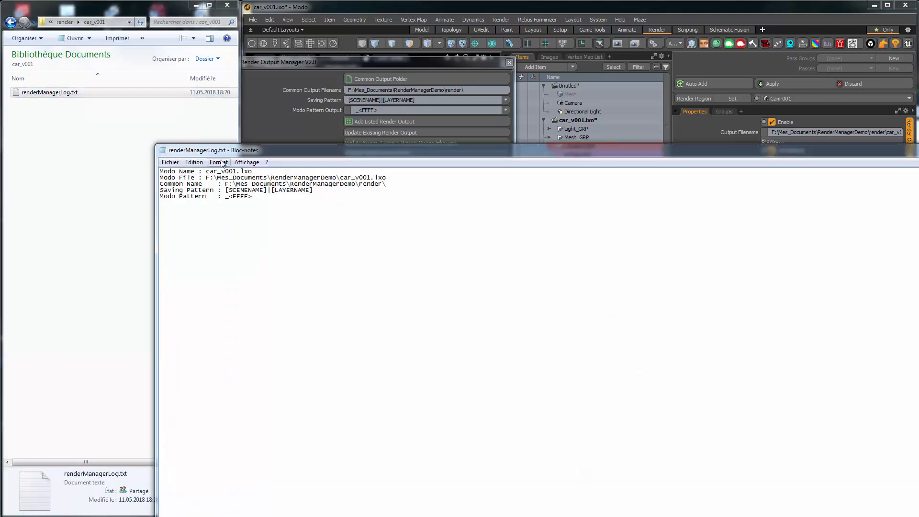
pyautogui.moveTo(224, 151); pyautogui.dragTo(257, 123)
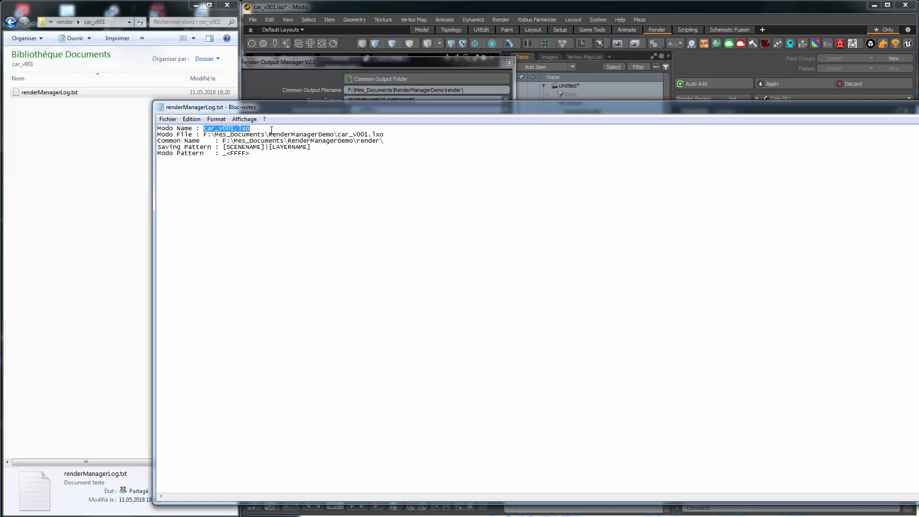
pyautogui.moveTo(271, 130); pyautogui.dragTo(392, 157)
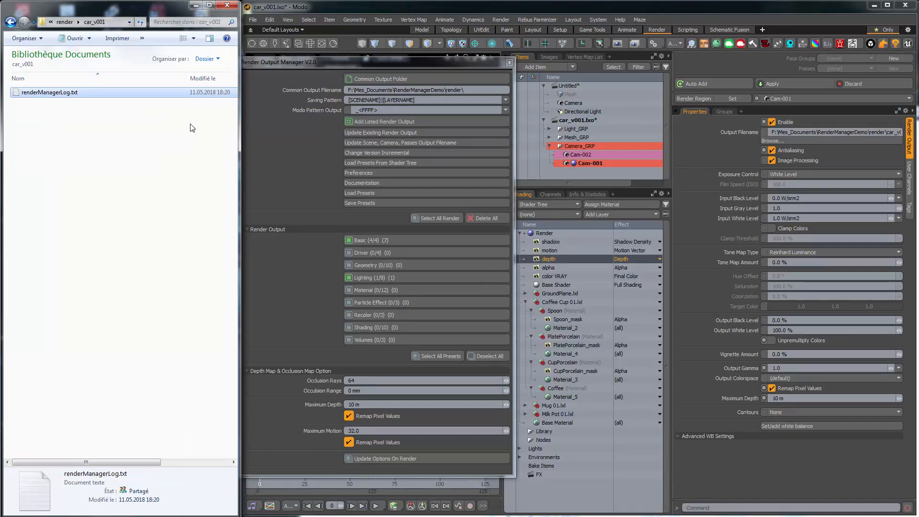
# Enable Save Render Logs in the Render Output Manager preferences.
pyautogui.click(374, 173)
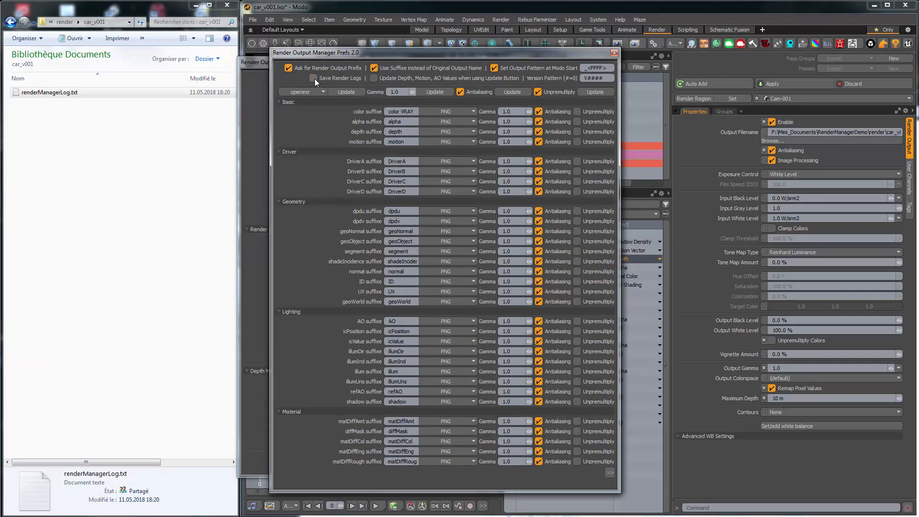
pyautogui.click(313, 78)
pyautogui.click(613, 53)
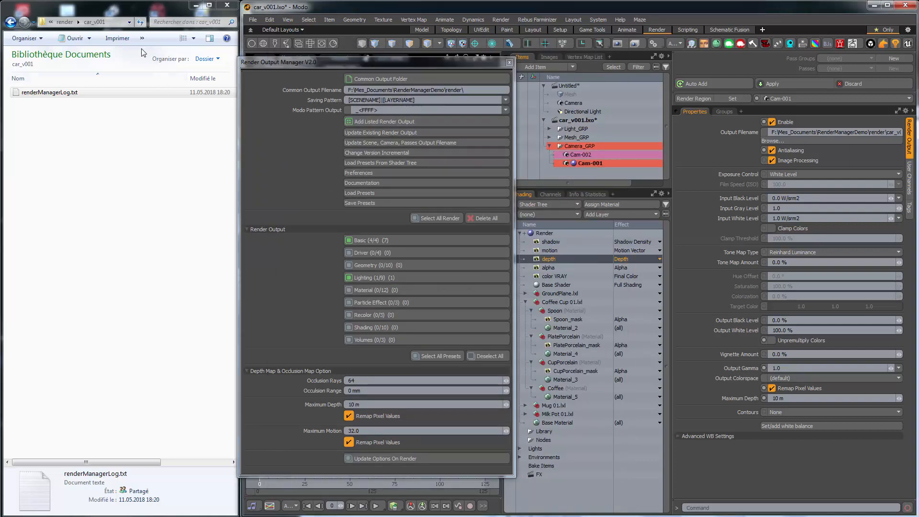
# Go back to the render folder in the file explorer and delete the car_v001 folder.
pyautogui.click(110, 92)
pyautogui.click(10, 23)
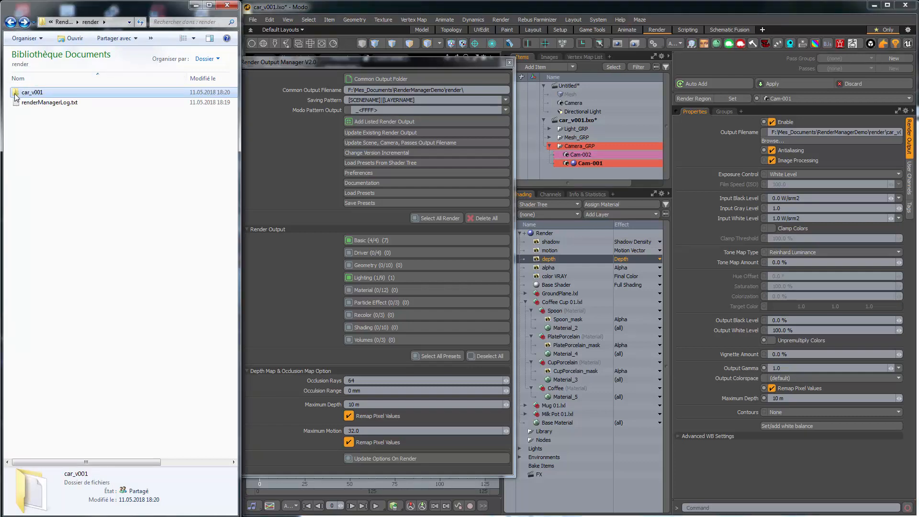
pyautogui.press('Delete')
pyautogui.press('Return')
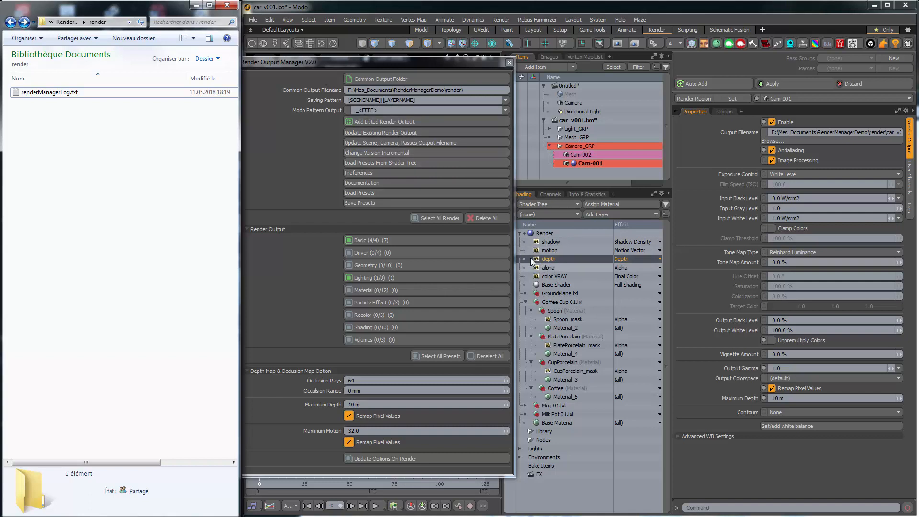
# Extend the saving pattern to [SCENENAME]|[SUFFIX]|[LAYERNAME] in the Render Output Manager.
pyautogui.click(383, 100)
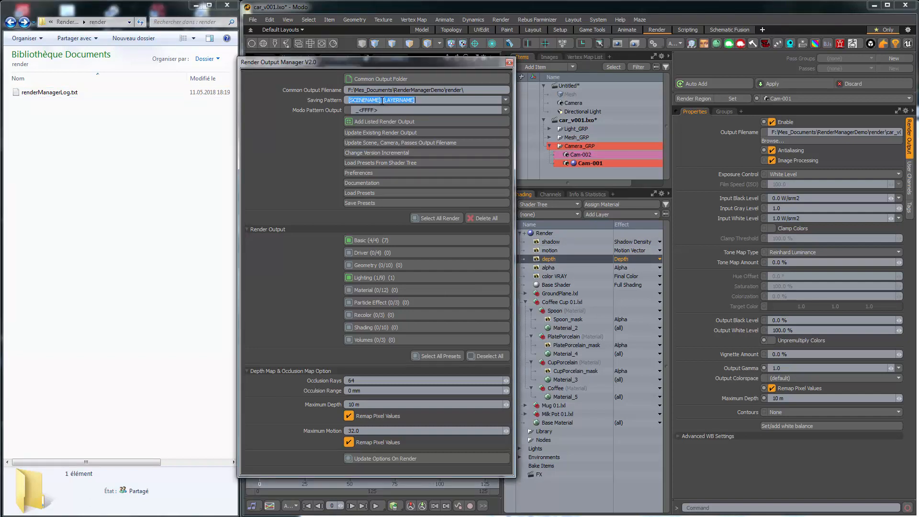
pyautogui.click(334, 100)
pyautogui.moveTo(322, 99)
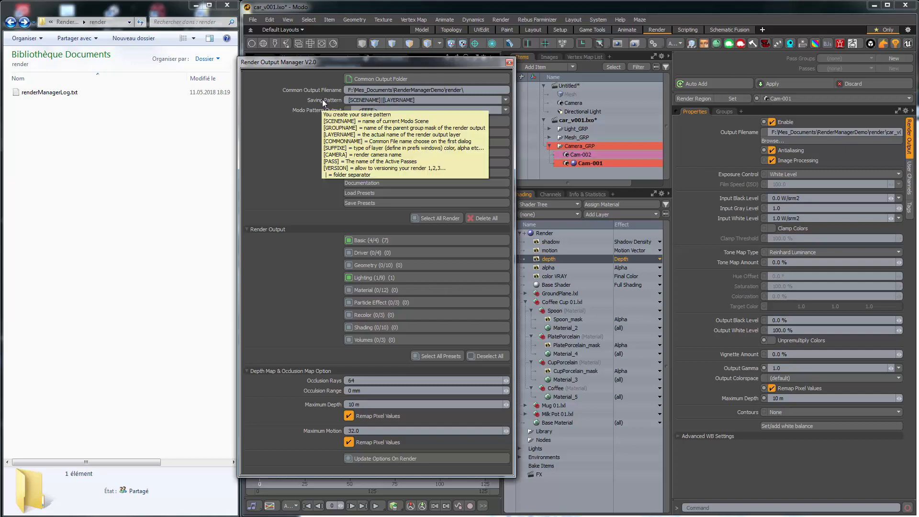
pyautogui.click(397, 101)
pyautogui.click(383, 100)
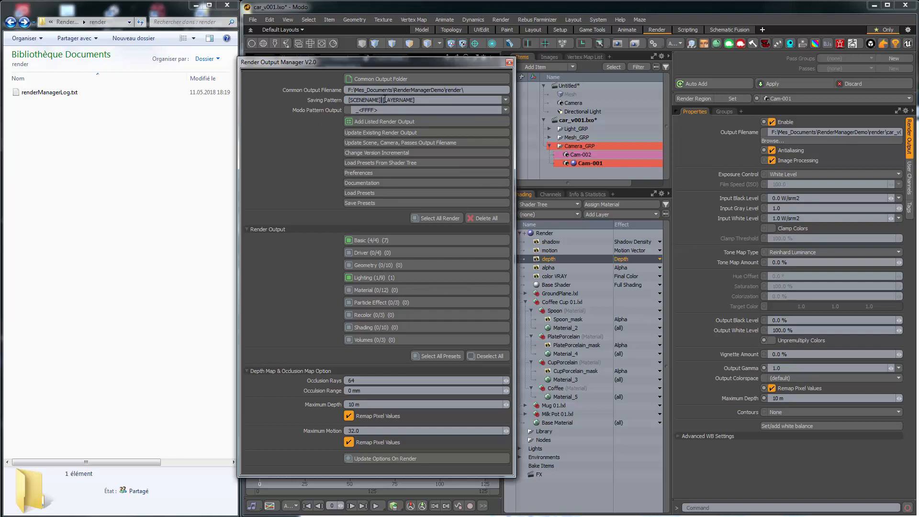
pyautogui.write('_')
pyautogui.write('[SUFFIX')
pyautogui.write(']')
pyautogui.write('_')
pyautogui.write('_')
pyautogui.moveTo(316, 97)
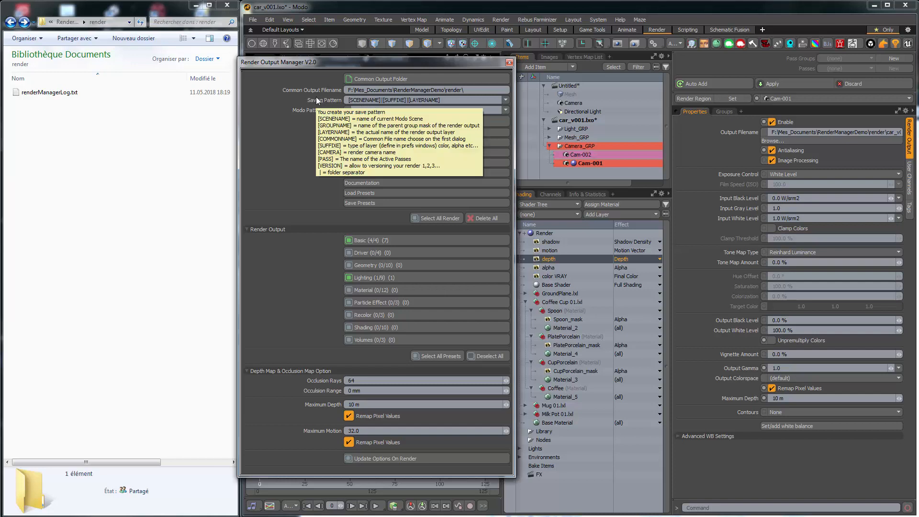
# Update the existing render outputs, allowing folder creation, and open the car_v001 folder in the file explorer.
pyautogui.click(379, 131)
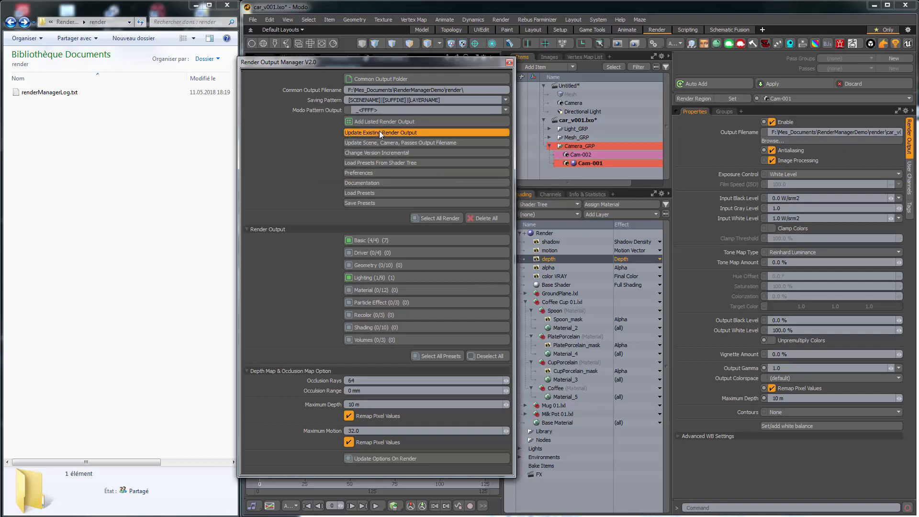
pyautogui.click(586, 246)
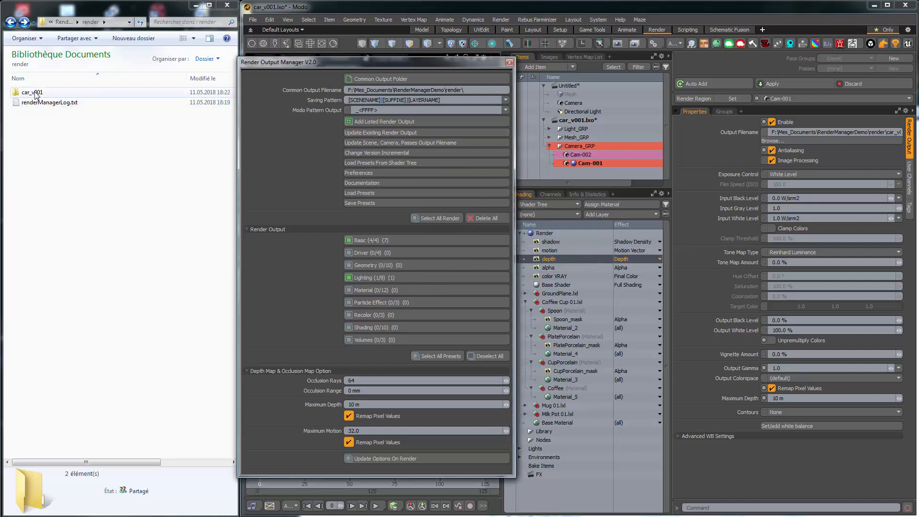
pyautogui.doubleClick(34, 93)
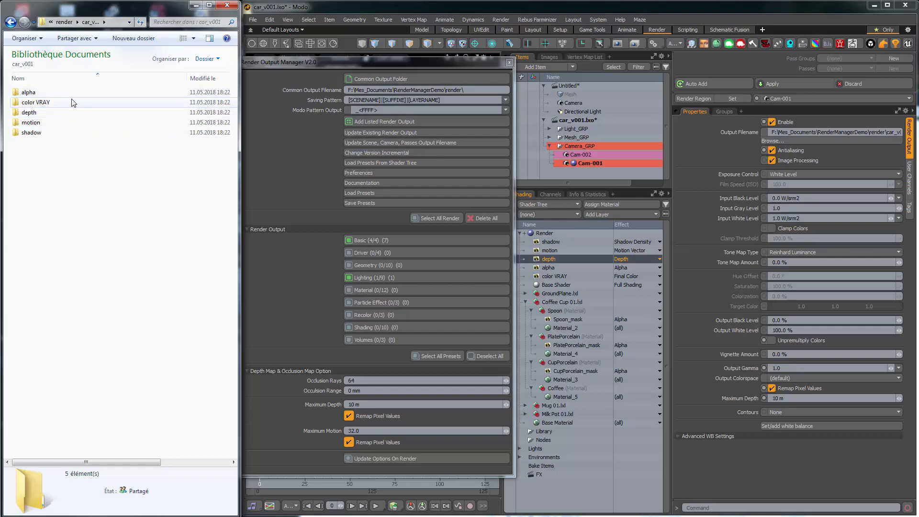
# Set the color suffix to "color" in the Render Output Manager preferences and review the alpha suffix.
pyautogui.click(376, 172)
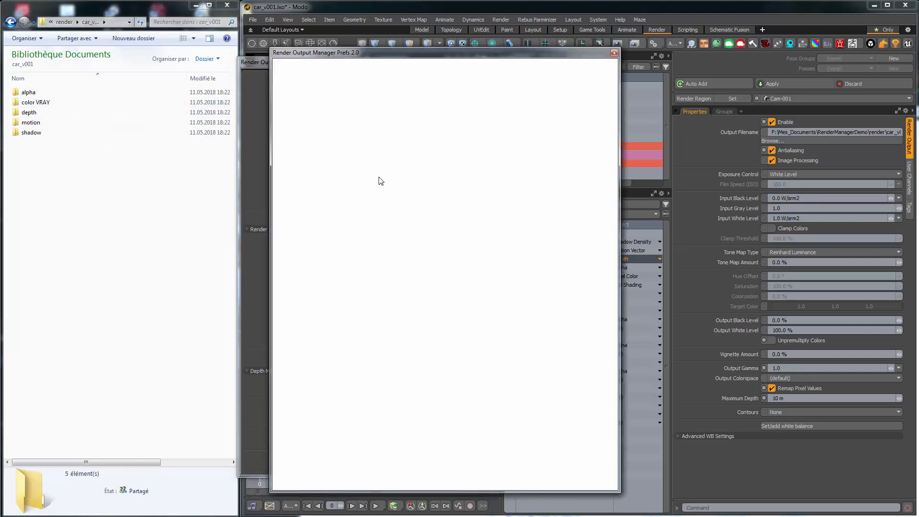
pyautogui.moveTo(400, 111); pyautogui.dragTo(419, 110)
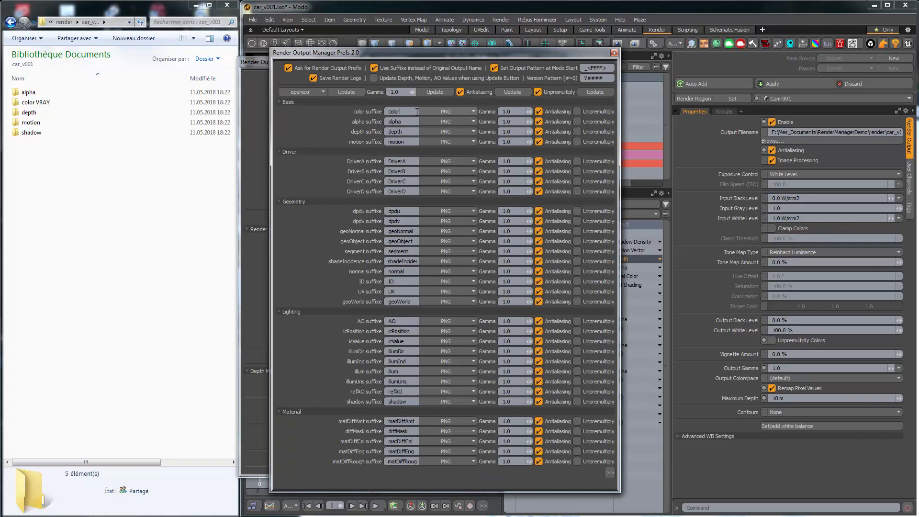
pyautogui.moveTo(388, 121); pyautogui.dragTo(409, 124)
pyautogui.click(613, 52)
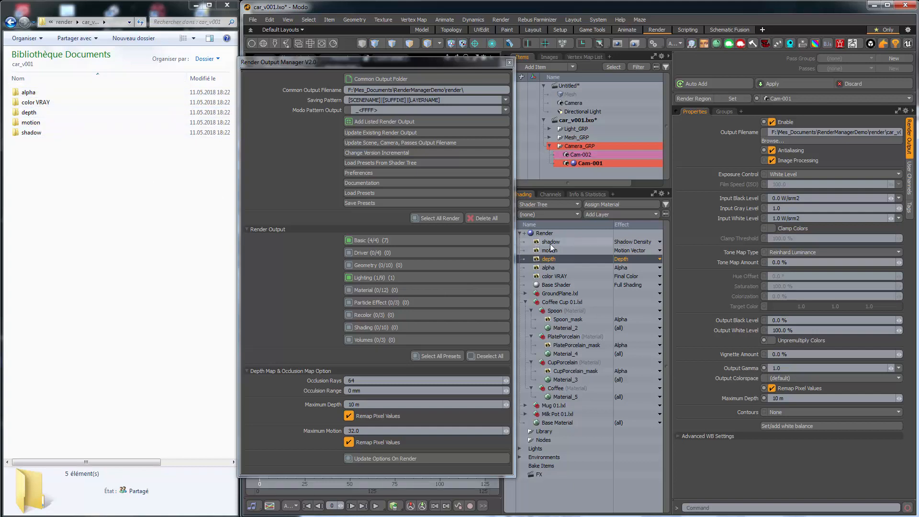
# Examine the end of the depth output's filename path and the tokens available for the saving pattern.
pyautogui.moveTo(846, 132); pyautogui.dragTo(903, 132)
pyautogui.click(889, 132)
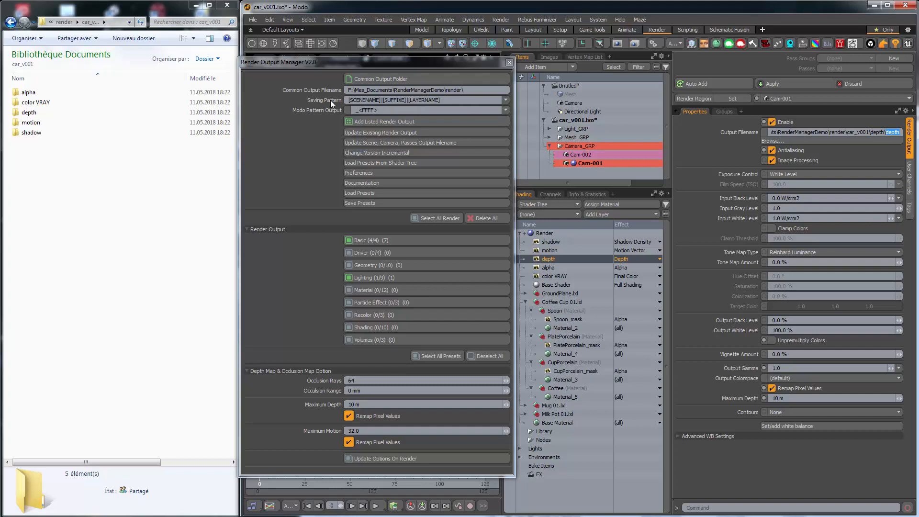
pyautogui.moveTo(331, 99)
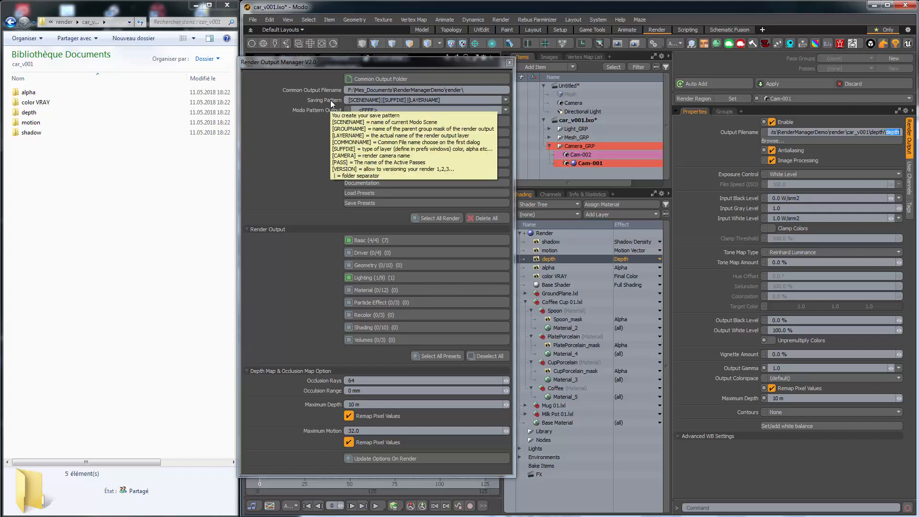
# Extend the saving pattern to [SCENENAME]|[CAMERA]|[SUFFIX]|[CAMERA]_[LAYERNAME] in the Render Output Manager.
pyautogui.click(416, 100)
pyautogui.click(408, 100)
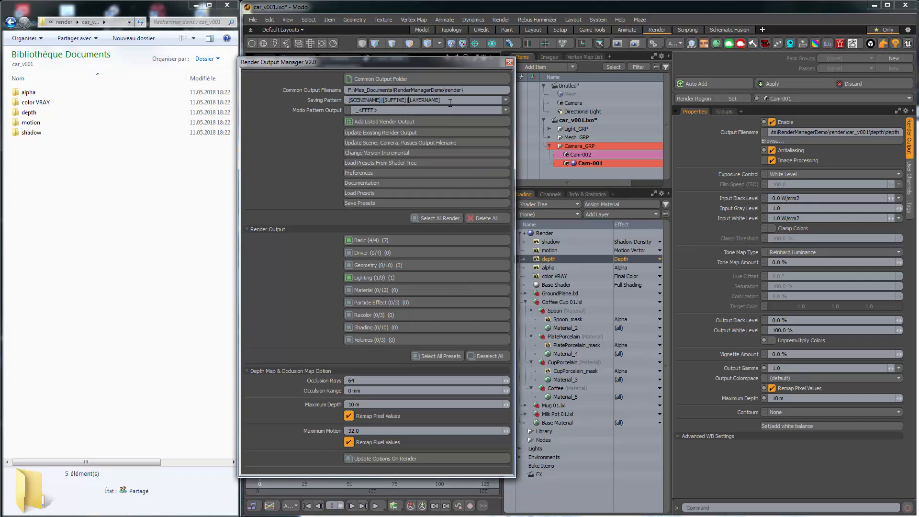
pyautogui.write('[CAMERA')
pyautogui.write(']')
pyautogui.write('_')
pyautogui.write('[')
pyautogui.write('CAMR')
pyautogui.press('BackSpace')
pyautogui.write('ERA] |')
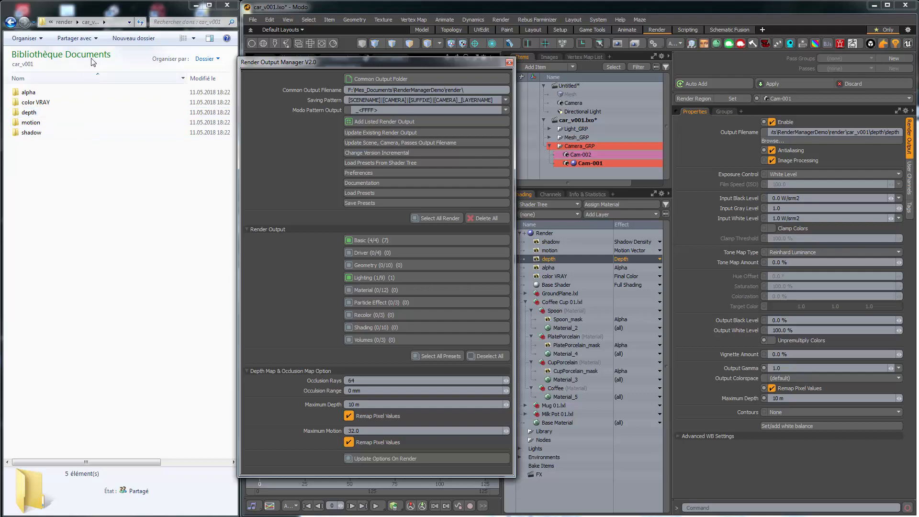
# Delete the car_v001 folder from the render folder, and update the existing render outputs with folder creation allowed.
pyautogui.click(11, 22)
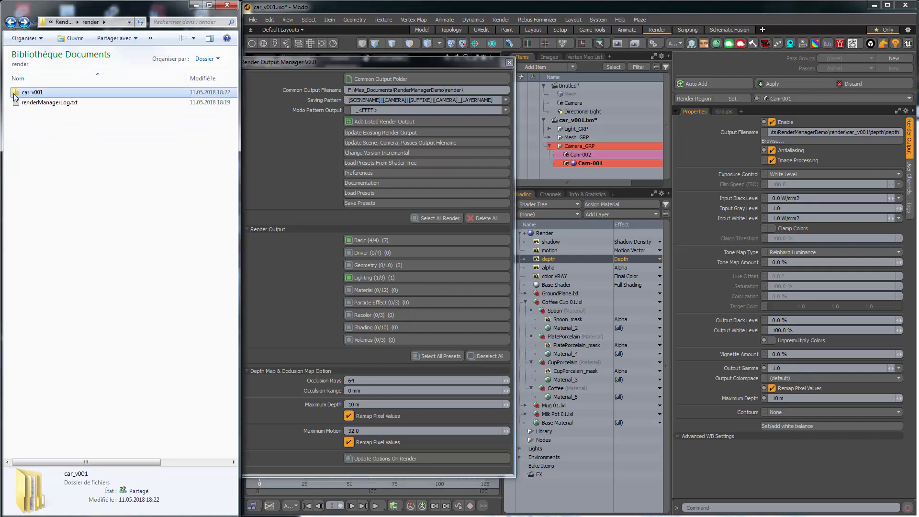
pyautogui.press('Delete')
pyautogui.press('Return')
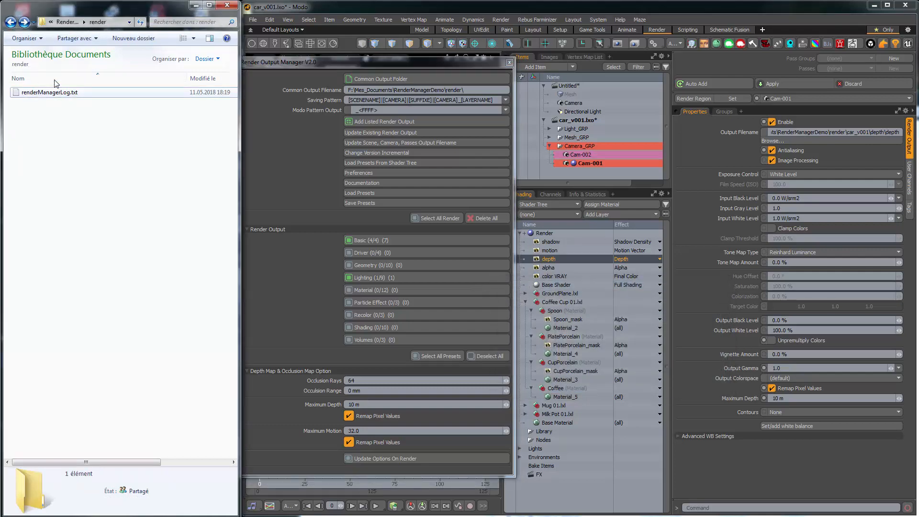
pyautogui.click(378, 132)
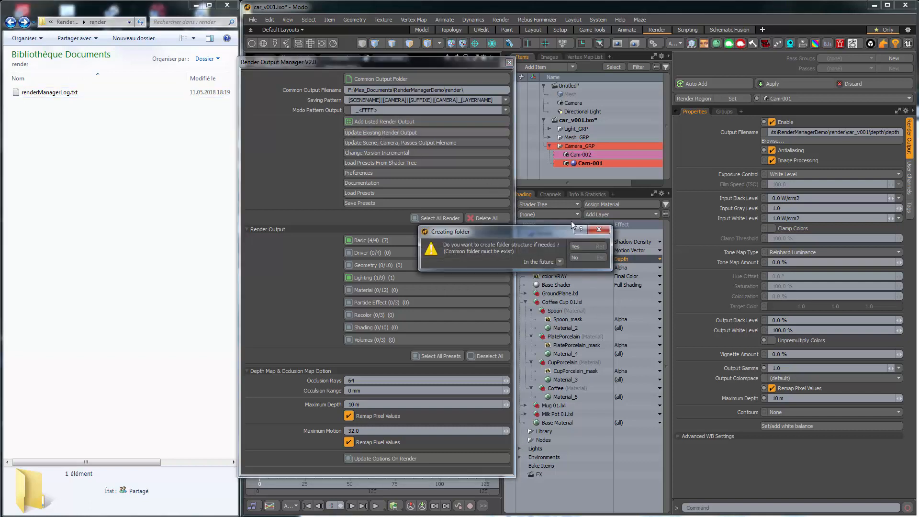
pyautogui.click(593, 244)
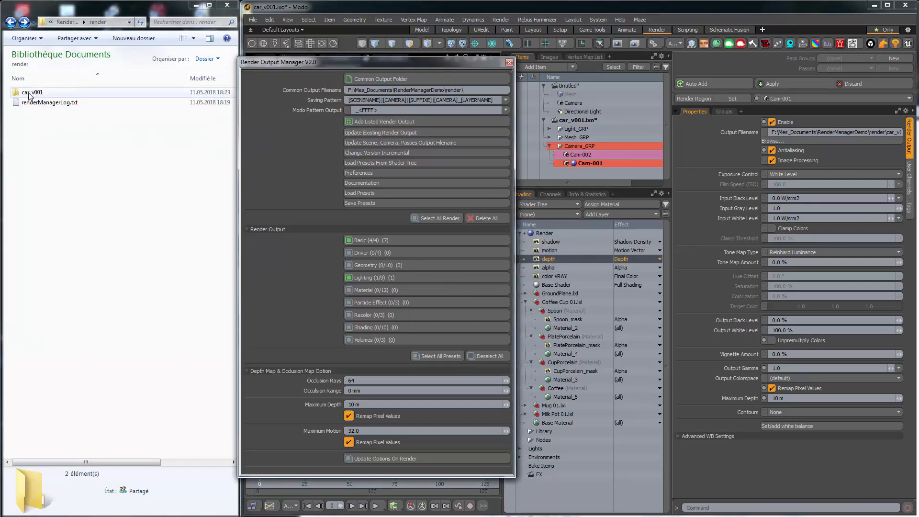
# Browse the new folder structure from car_v001 through Cam-001 into the alpha folder.
pyautogui.doubleClick(27, 92)
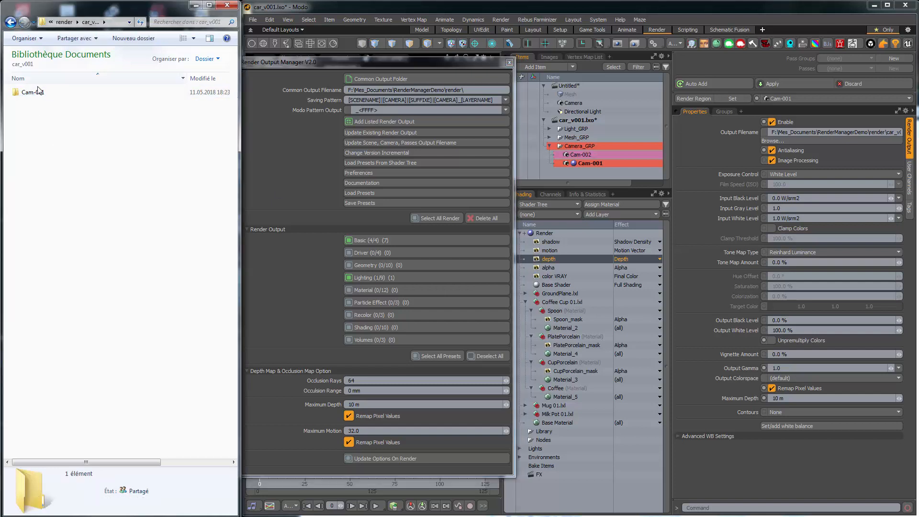
pyautogui.doubleClick(36, 92)
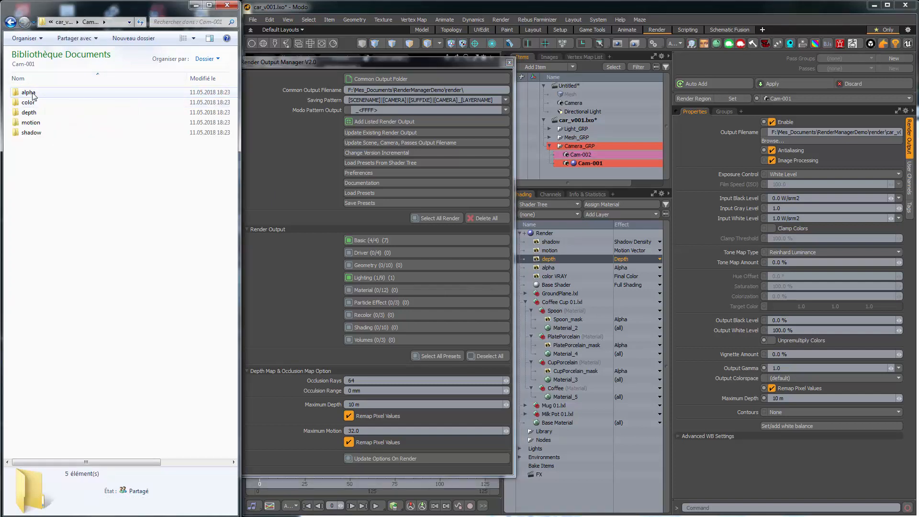
pyautogui.doubleClick(29, 93)
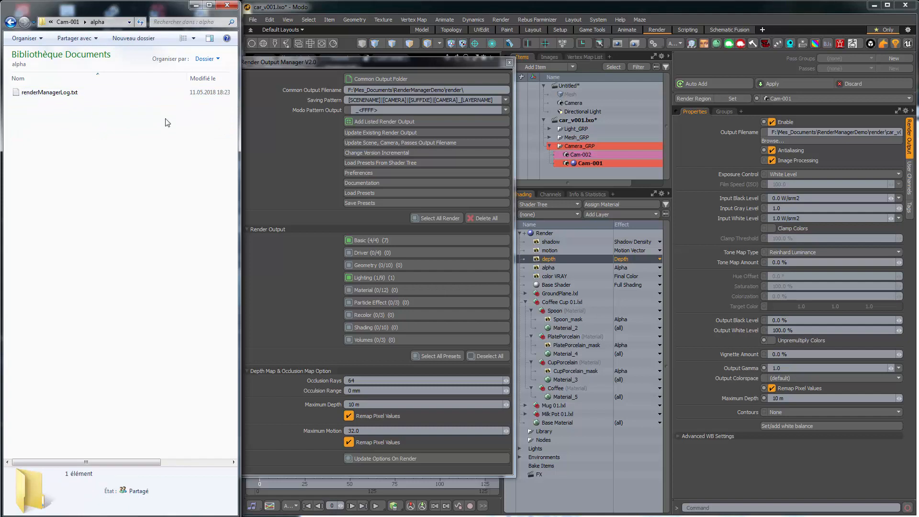
# Examine the camera name in the depth output's filename path and the tokens available for the saving pattern.
pyautogui.moveTo(838, 132); pyautogui.dragTo(915, 139)
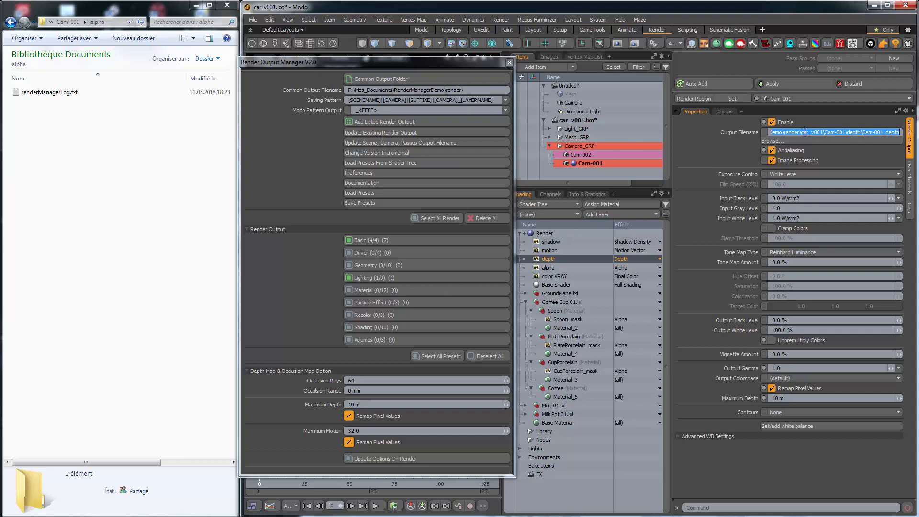
pyautogui.moveTo(824, 132); pyautogui.dragTo(909, 131)
pyautogui.moveTo(336, 102)
pyautogui.click(330, 101)
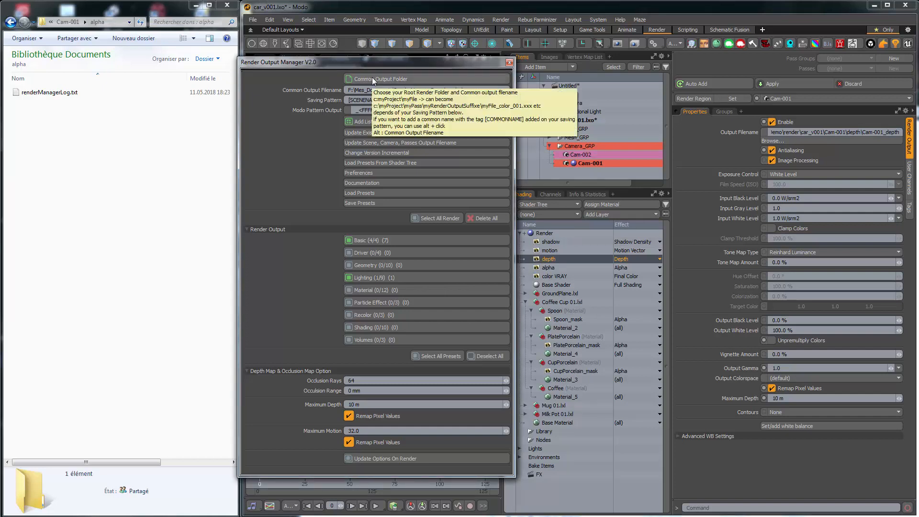
# Set the common output filename to MY_SCENE inside the RenderManagerDemo\render folder.
pyautogui.press('alt')
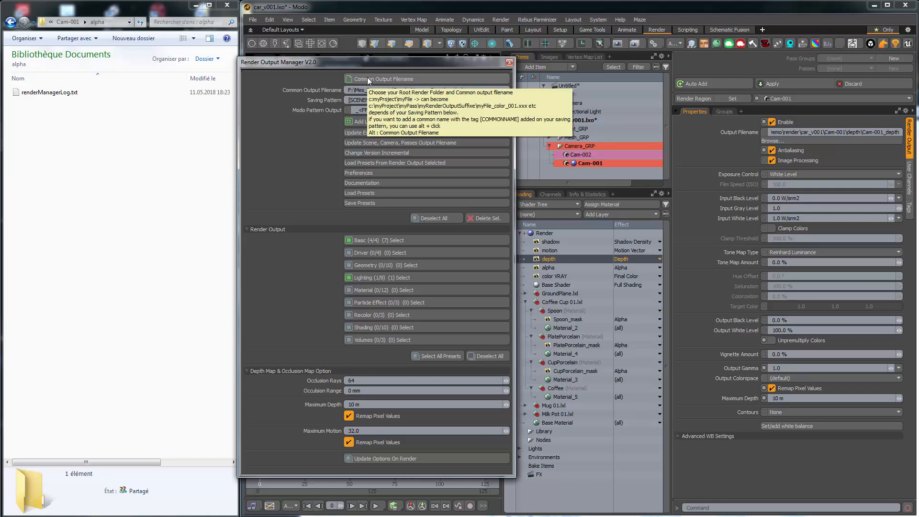
pyautogui.press('alt')
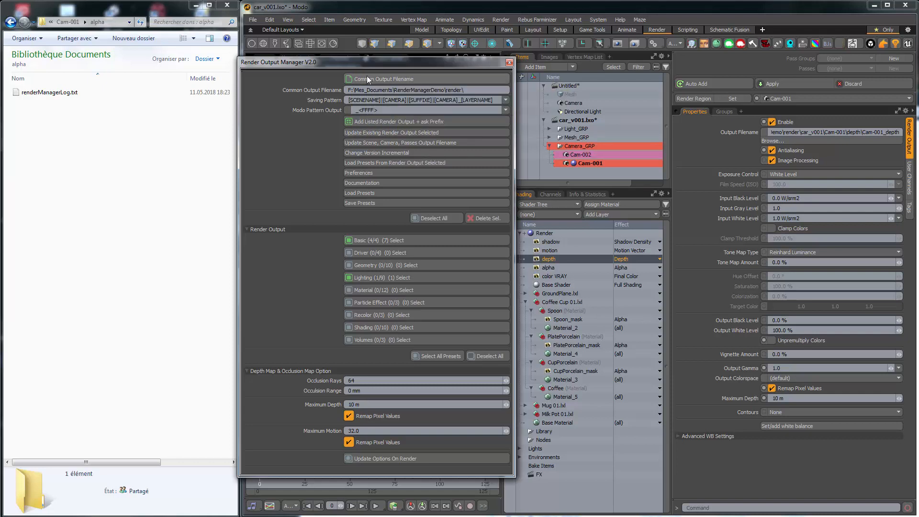
pyautogui.keyDown('alt'); pyautogui.click(369, 78); pyautogui.keyUp('alt')
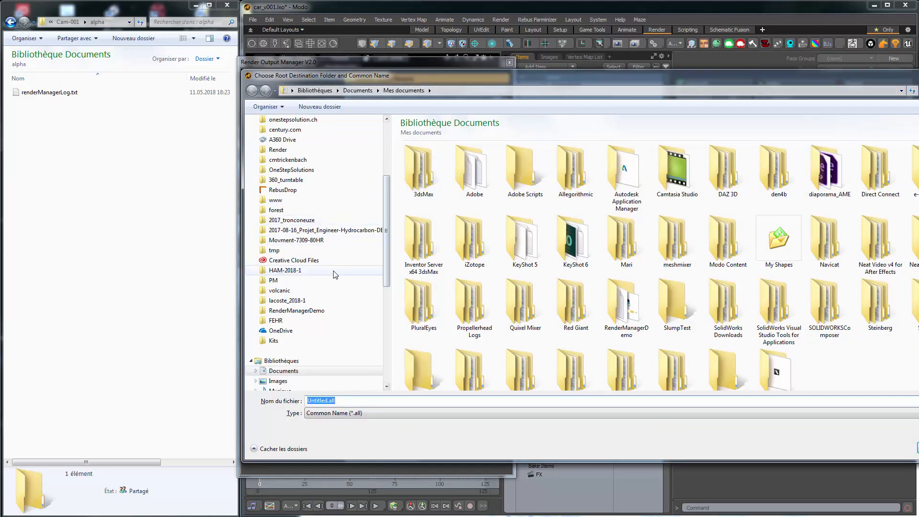
pyautogui.click(320, 312)
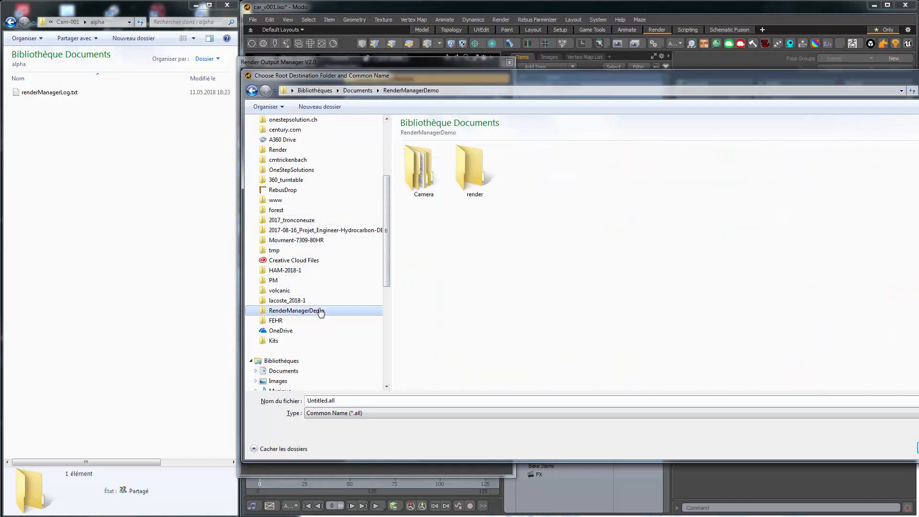
pyautogui.doubleClick(466, 173)
pyautogui.click(364, 401)
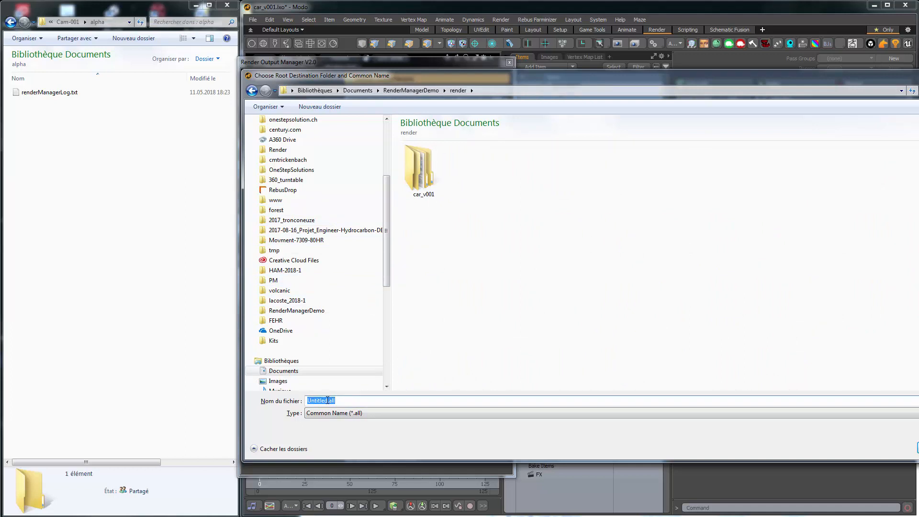
pyautogui.moveTo(337, 401); pyautogui.dragTo(297, 406)
pyautogui.write('M')
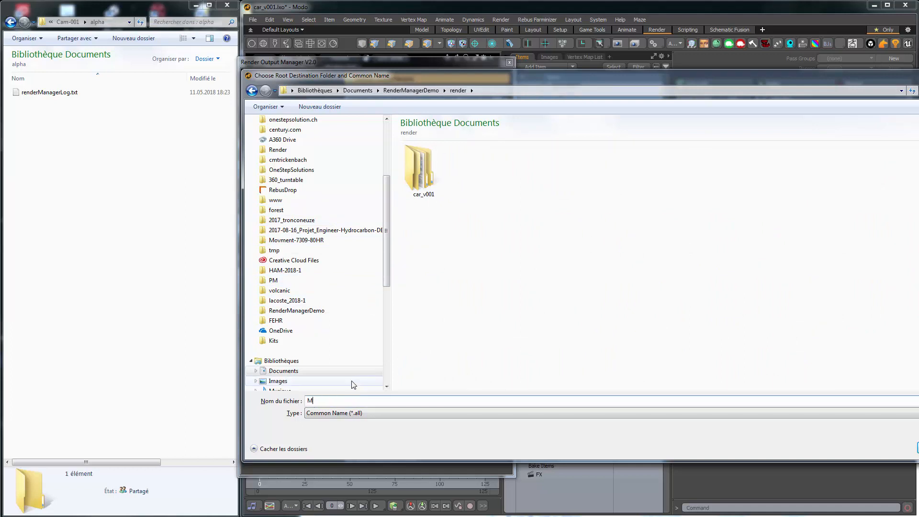
pyautogui.write('Y_SCENE')
pyautogui.press('Return')
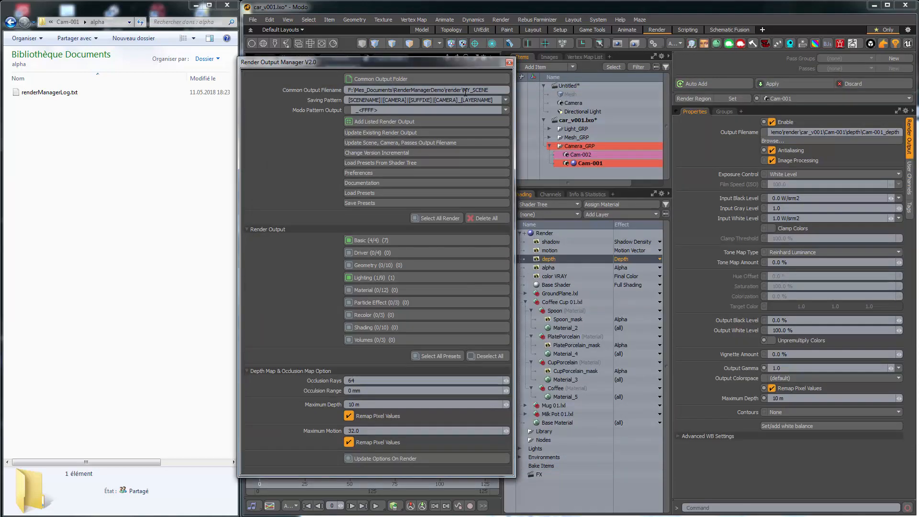
# Insert the [COMMONNAME] token between [CAMERA] and [LAYERNAME] in the saving pattern, separated by underscores.
pyautogui.moveTo(463, 91); pyautogui.dragTo(490, 89)
pyautogui.click(459, 100)
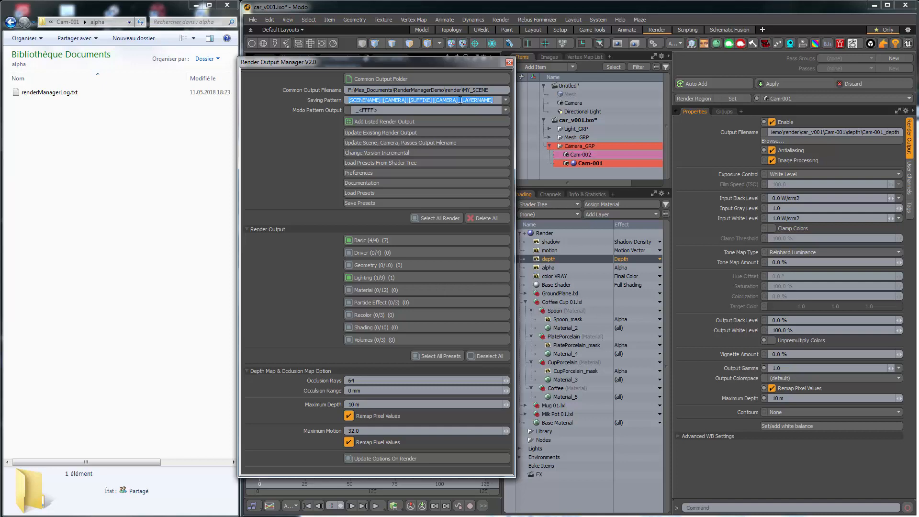
pyautogui.click(466, 99)
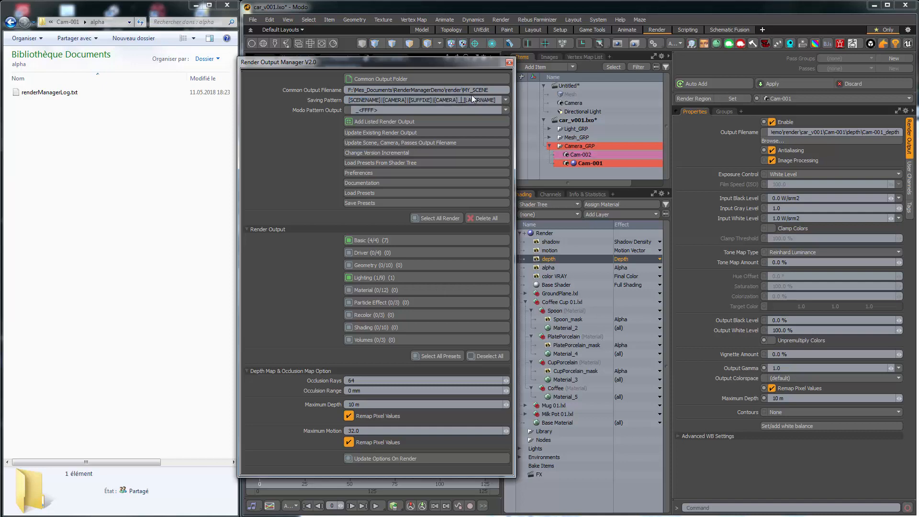
pyautogui.write('COMMON')
# Update the existing render outputs, allowing folder creation, and examine the camera and common name parts of the depth output's filename.
pyautogui.click(418, 133)
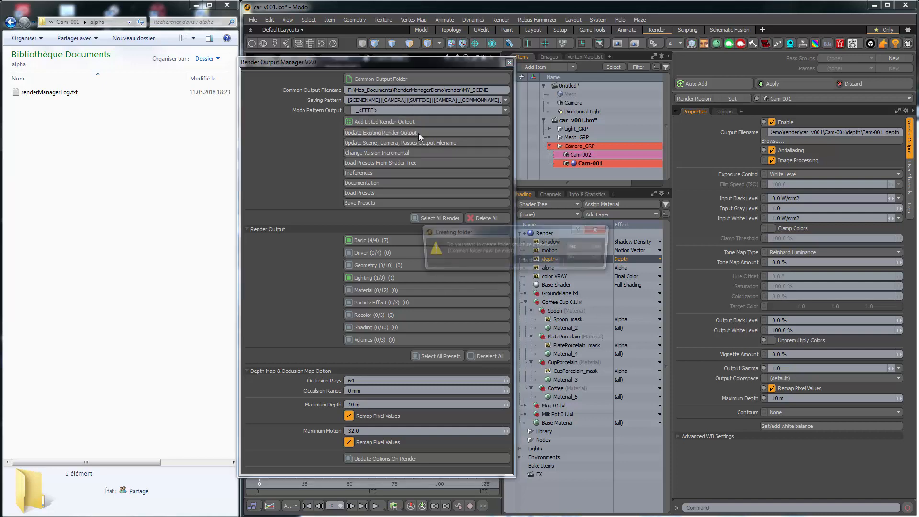
pyautogui.click(583, 250)
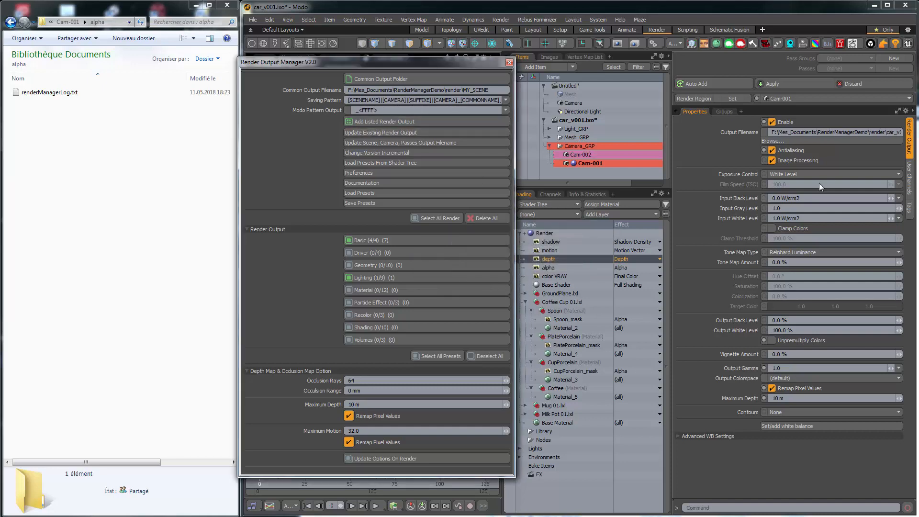
pyautogui.click(819, 133)
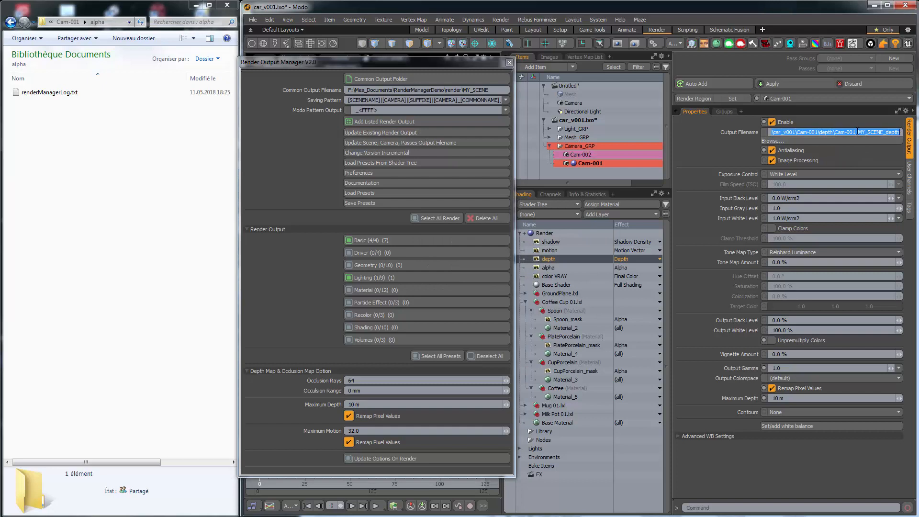
pyautogui.click(837, 132)
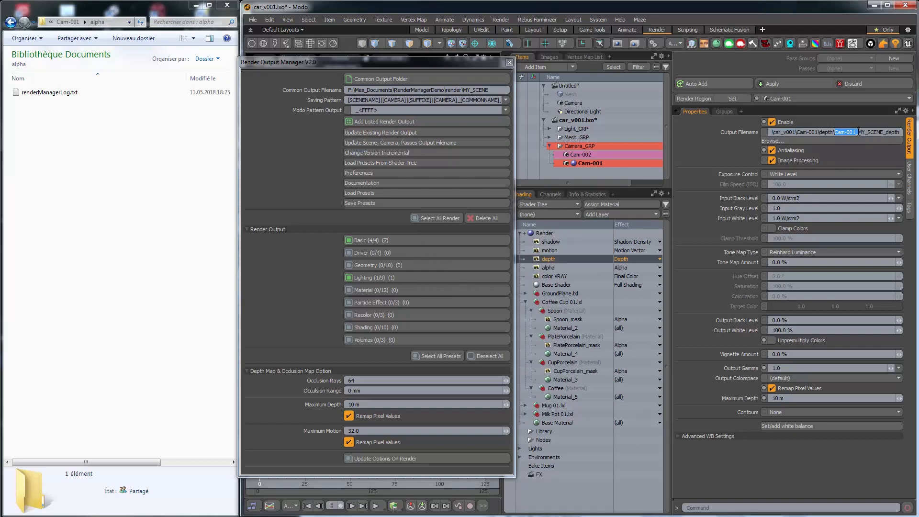
pyautogui.click(858, 132)
pyautogui.moveTo(858, 133); pyautogui.dragTo(900, 132)
pyautogui.moveTo(324, 100)
# Create a render pass group named TestPass and add a pass named MyPass to it.
pyautogui.click(896, 59)
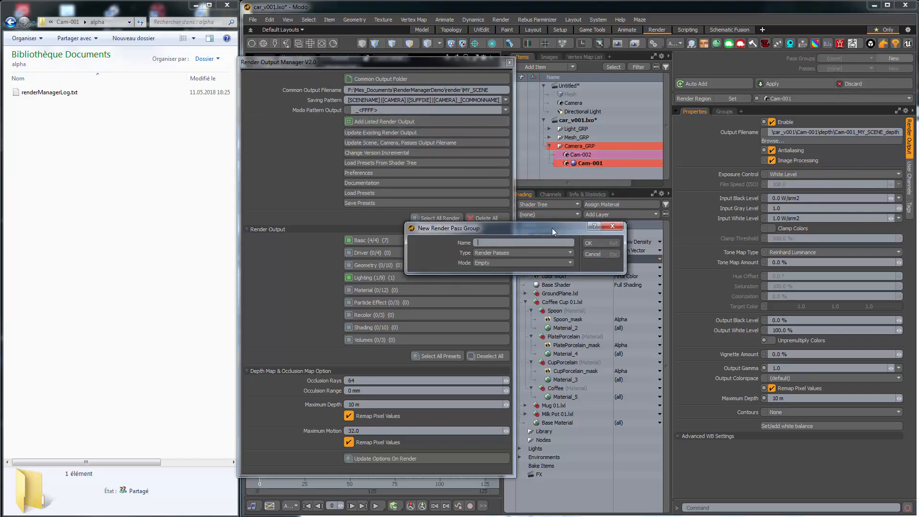
pyautogui.write('Tes')
pyautogui.write('tGrp')
pyautogui.press('Return')
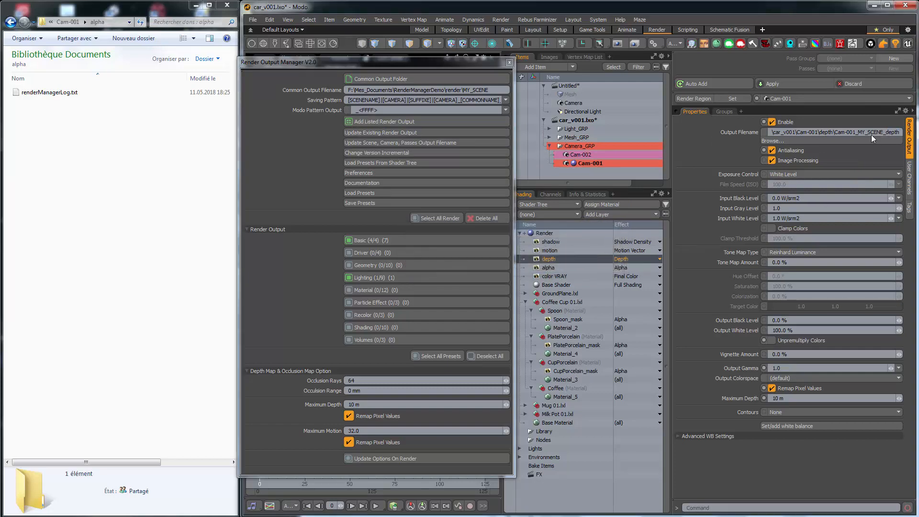
pyautogui.click(889, 70)
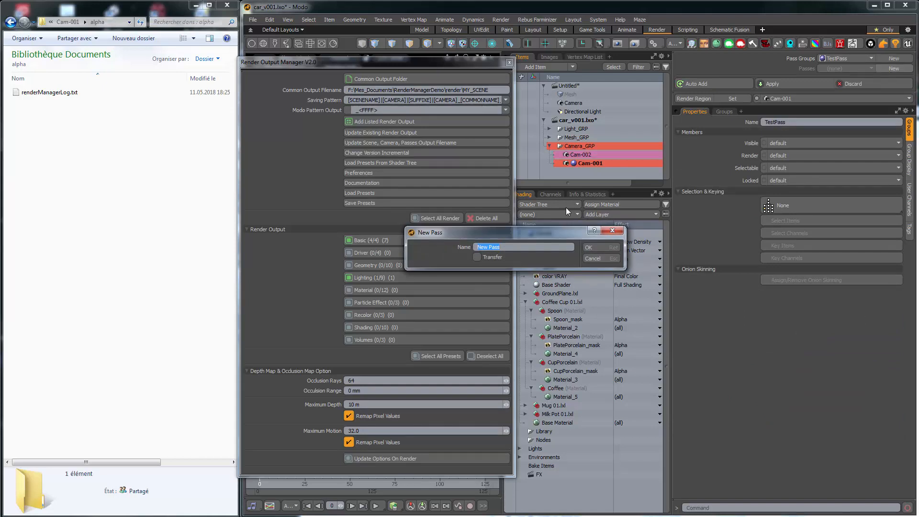
pyautogui.write('MyPass')
pyautogui.press('Return')
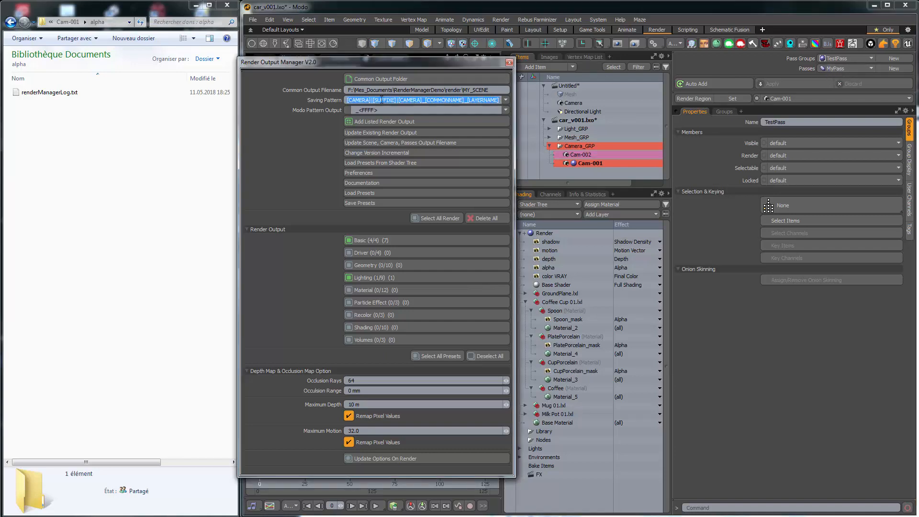
# Insert a [PASS] folder level after the [SCENENAME]|[CAMERA] part of the saving pattern.
pyautogui.moveTo(407, 100); pyautogui.dragTo(325, 96)
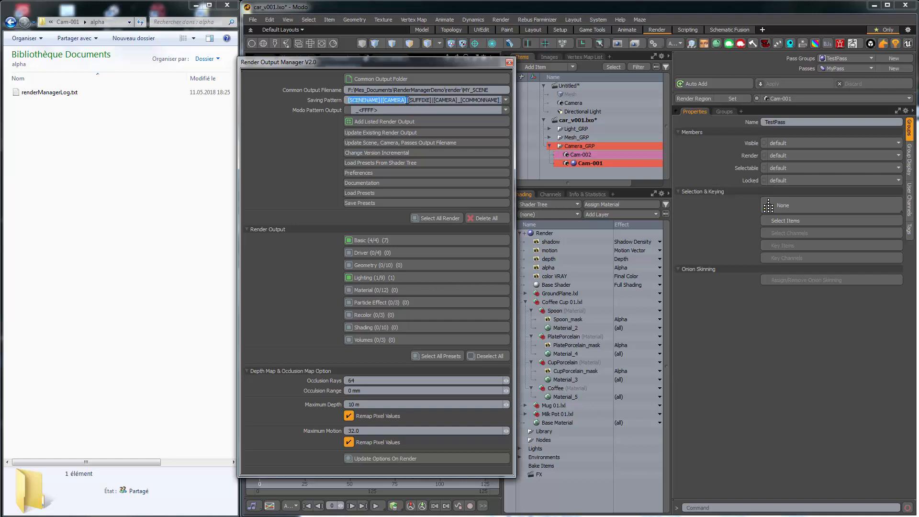
pyautogui.click(409, 100)
pyautogui.write('[PASS]')
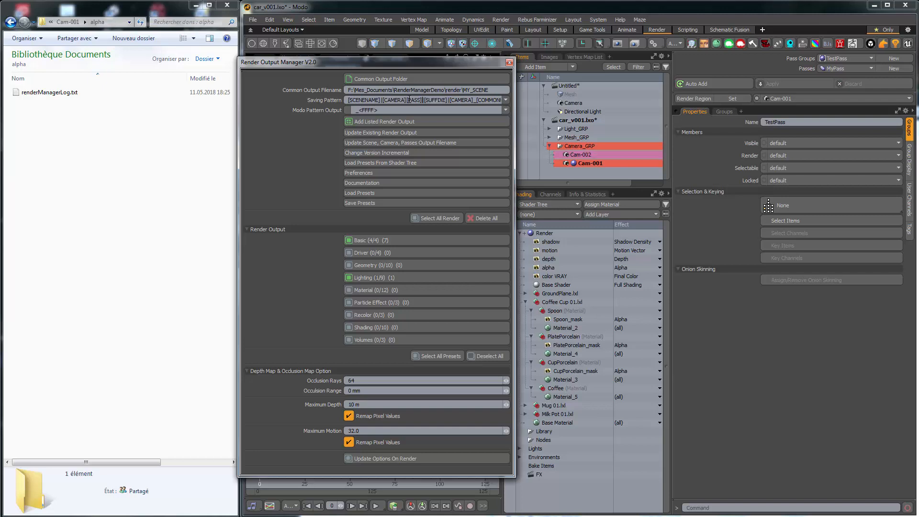
# Delete the contents of the car_v001 folder, and update the existing render outputs with folder creation allowed.
pyautogui.moveTo(128, 133); pyautogui.dragTo(44, 87)
pyautogui.press('Delete')
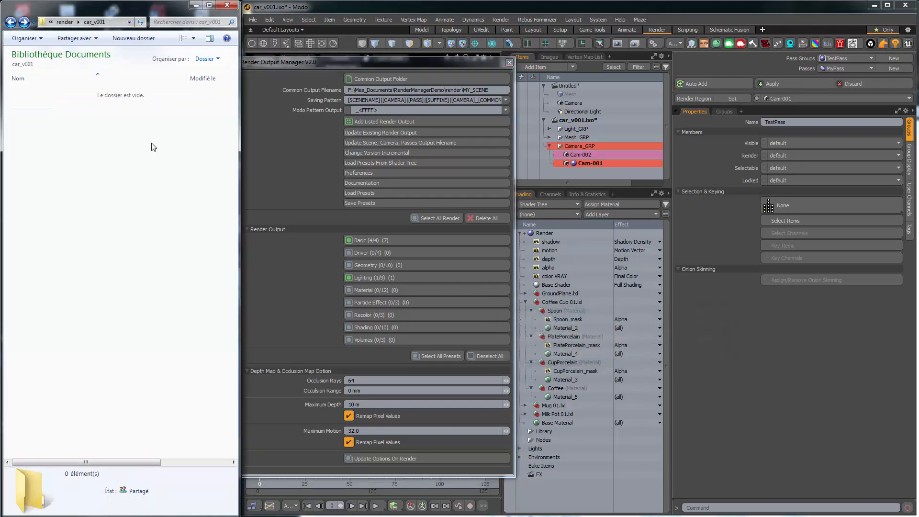
pyautogui.click(372, 133)
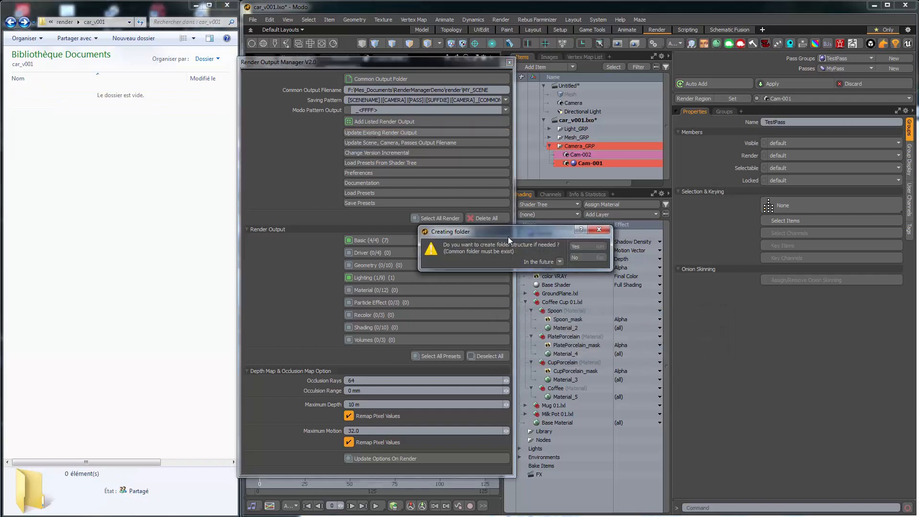
pyautogui.click(576, 246)
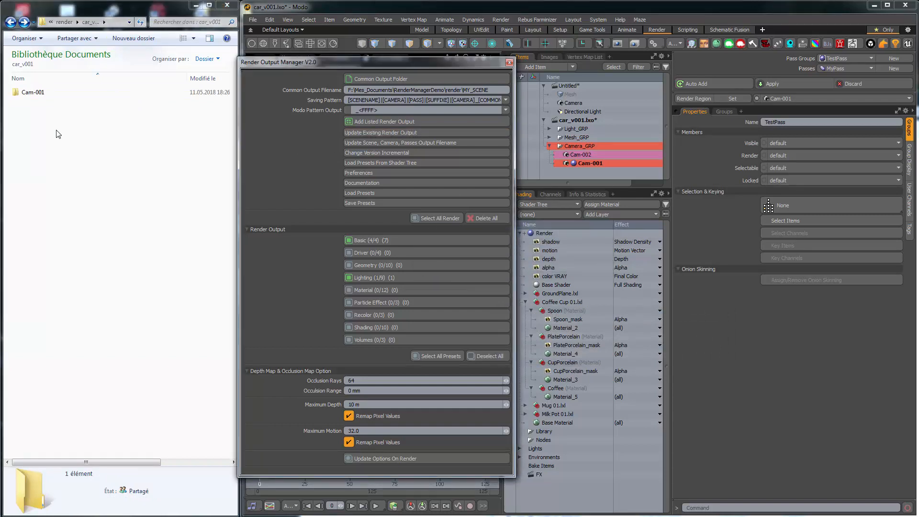
# Open the MyPass folder inside Cam-001 to check its output subfolders.
pyautogui.doubleClick(31, 94)
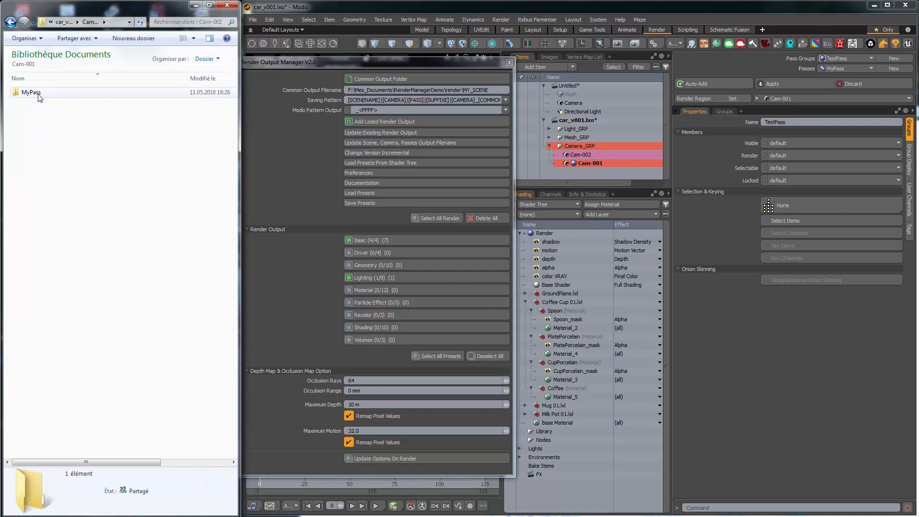
pyautogui.doubleClick(42, 96)
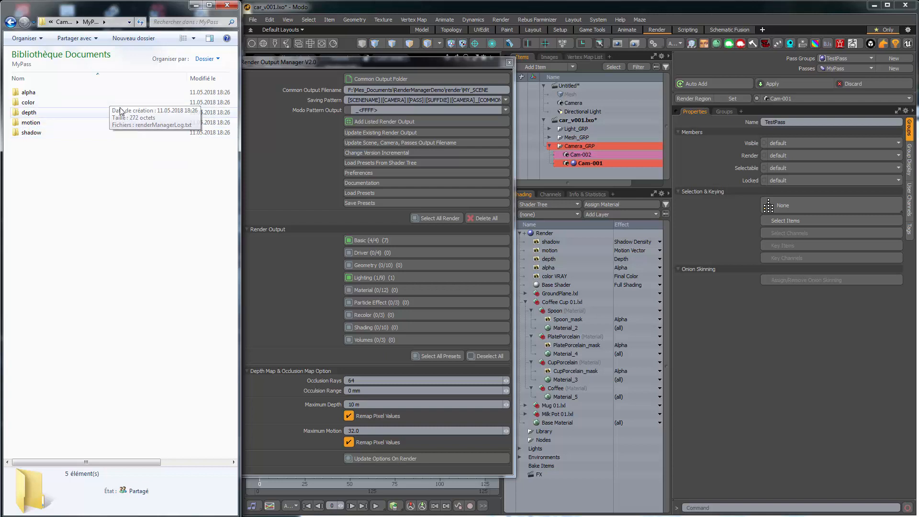
# Check the render pass group choices in the Render Animation settings, and cancel without rendering.
pyautogui.click(409, 100)
pyautogui.moveTo(407, 99); pyautogui.dragTo(426, 100)
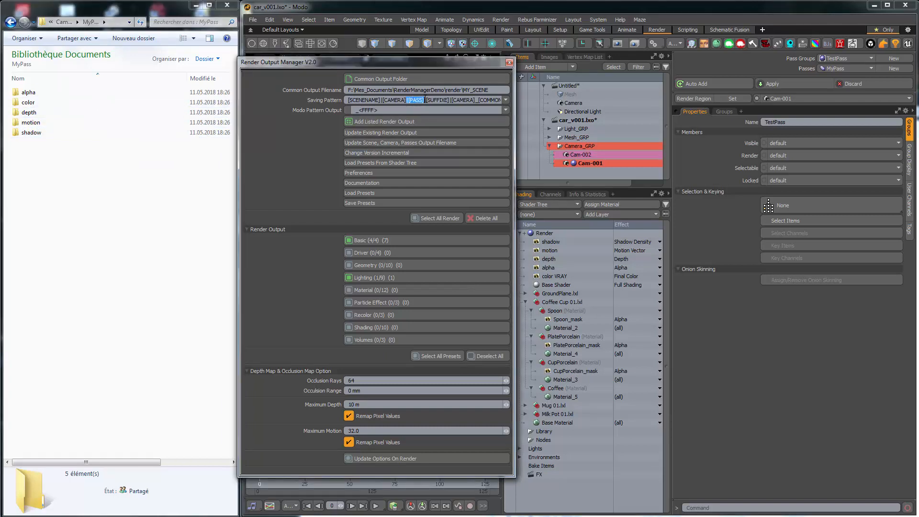
pyautogui.click(506, 22)
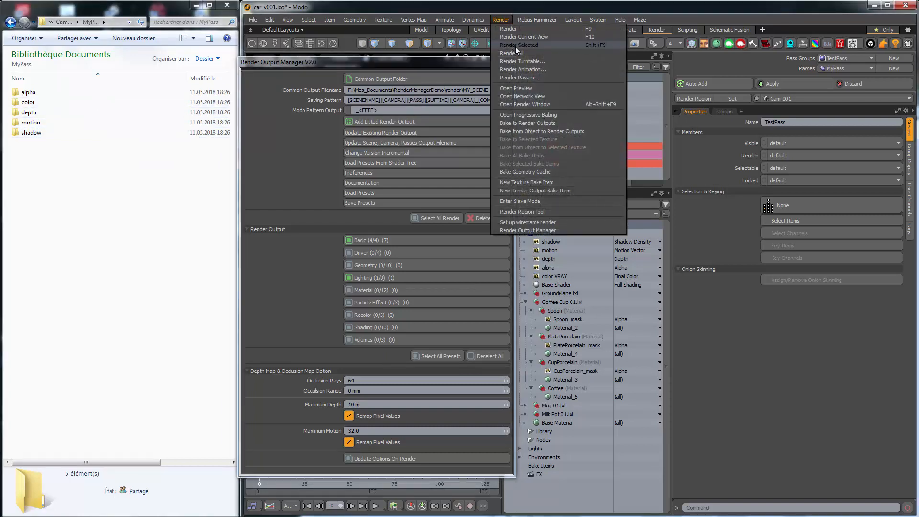
pyautogui.click(526, 68)
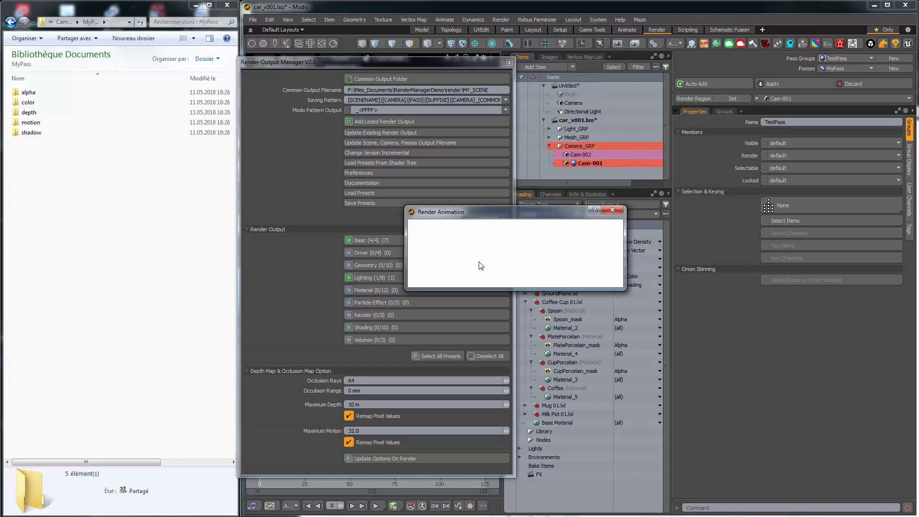
pyautogui.click(505, 278)
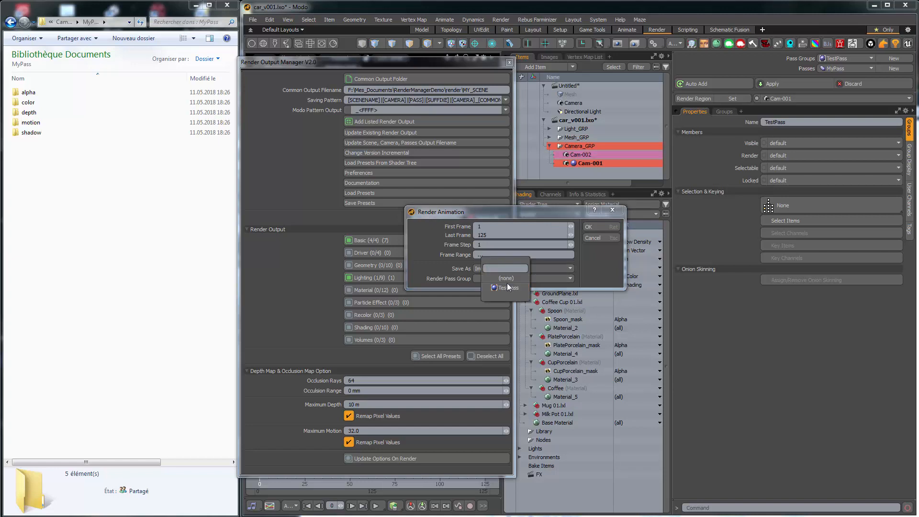
pyautogui.click(453, 249)
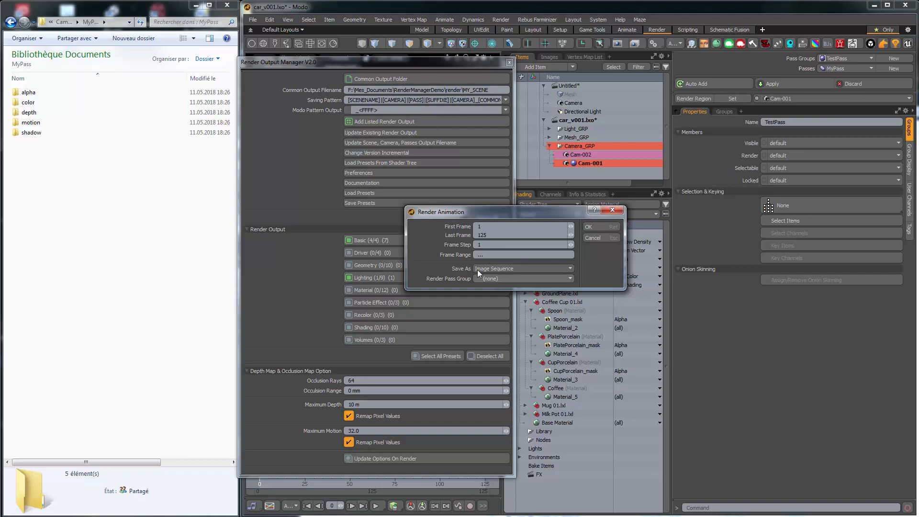
pyautogui.click(594, 240)
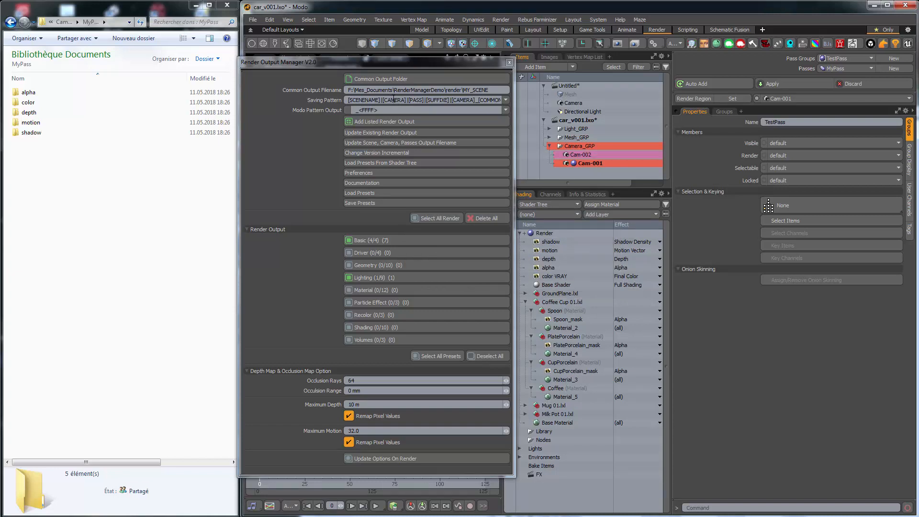
# Examine the [PASS] token and the remaining tokens of the saving pattern.
pyautogui.moveTo(407, 100); pyautogui.dragTo(425, 100)
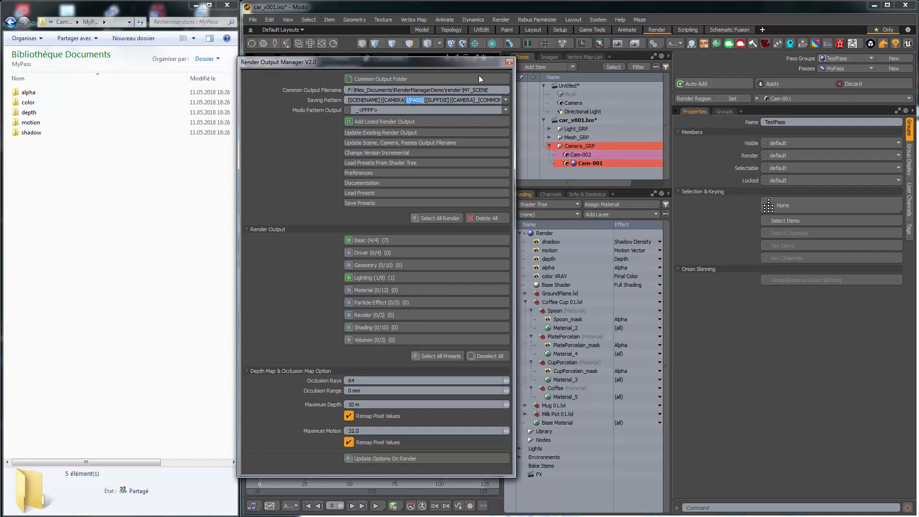
pyautogui.click(404, 99)
pyautogui.moveTo(407, 99); pyautogui.dragTo(424, 100)
pyautogui.click(335, 101)
pyautogui.moveTo(335, 104)
pyautogui.moveTo(445, 101); pyautogui.dragTo(502, 102)
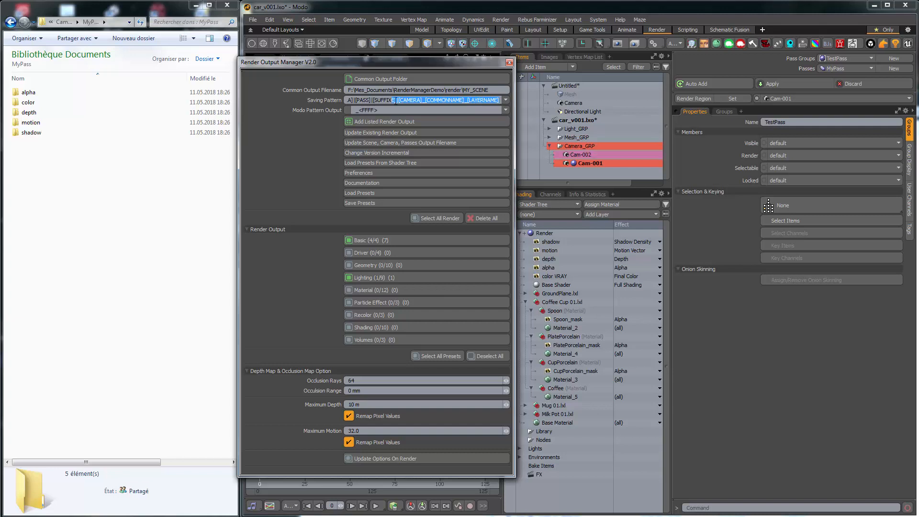
# Insert a [VERSION] folder level between [SCENENAME] and [CAMERA] in the saving pattern.
pyautogui.moveTo(391, 100); pyautogui.dragTo(347, 100)
pyautogui.click(385, 99)
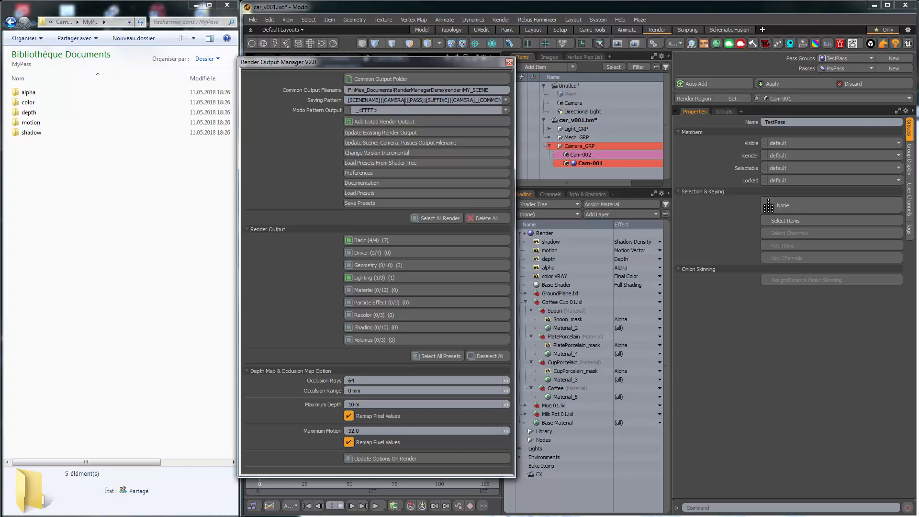
pyautogui.write('[')
pyautogui.write('VAERSION')
pyautogui.press('BackSpace')
pyautogui.press('BackSpace')
pyautogui.write('V')
pyautogui.write(']|')
pyautogui.click(414, 110)
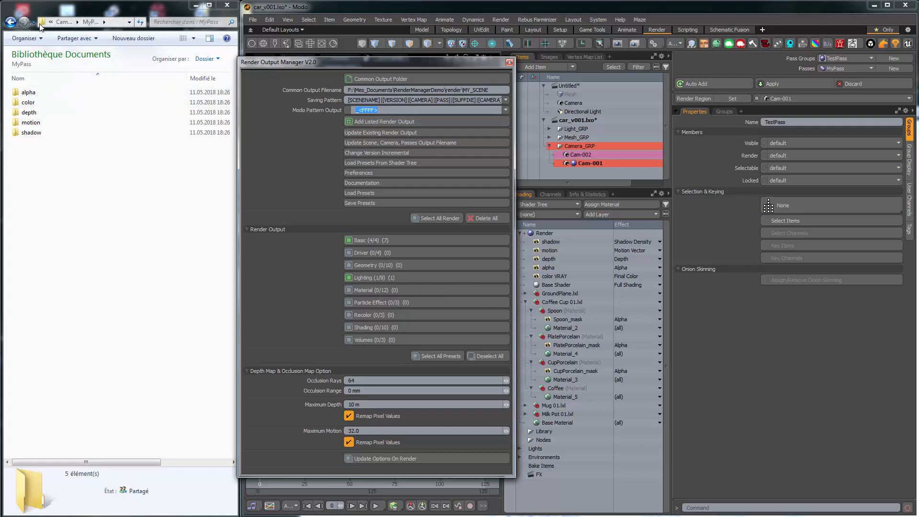
# Delete the car_v001 folder from the render folder, and update the existing render outputs with folder creation allowed.
pyautogui.moveTo(43, 22); pyautogui.dragTo(96, 76)
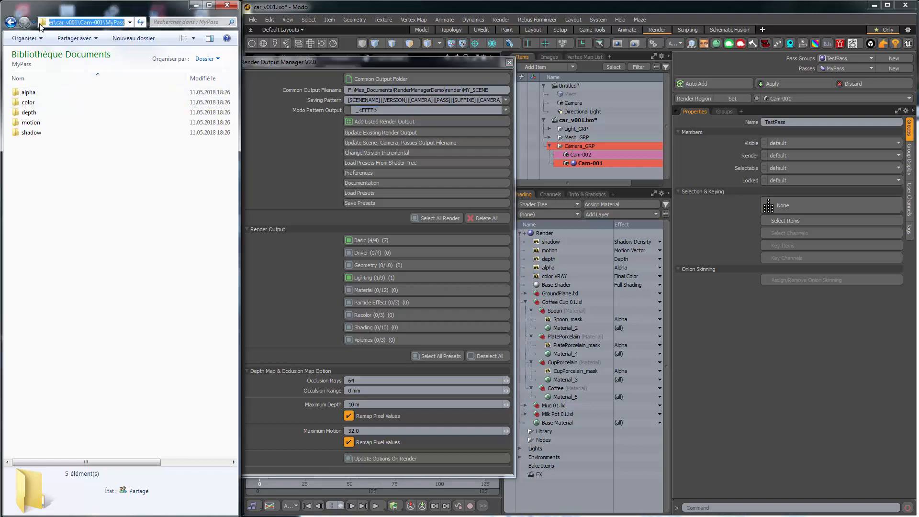
pyautogui.click(15, 23)
pyautogui.click(15, 23)
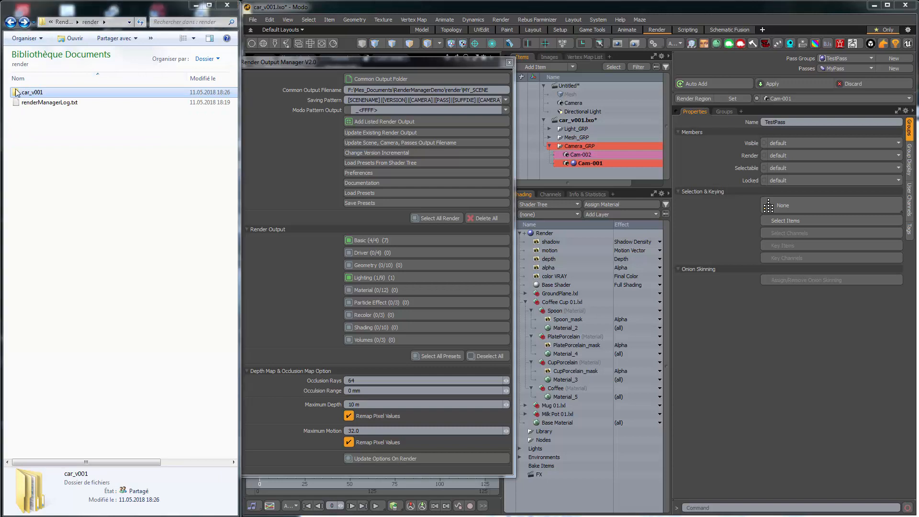
pyautogui.press('Delete')
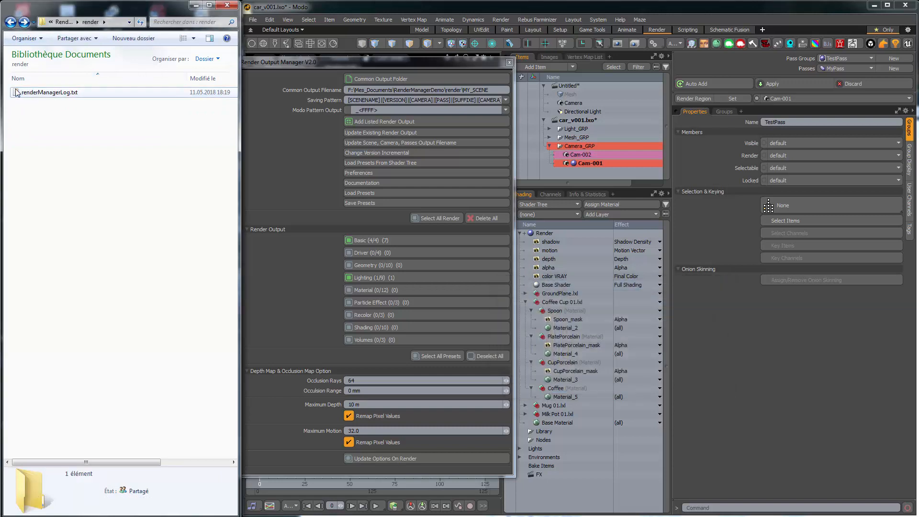
pyautogui.click(388, 135)
pyautogui.click(578, 245)
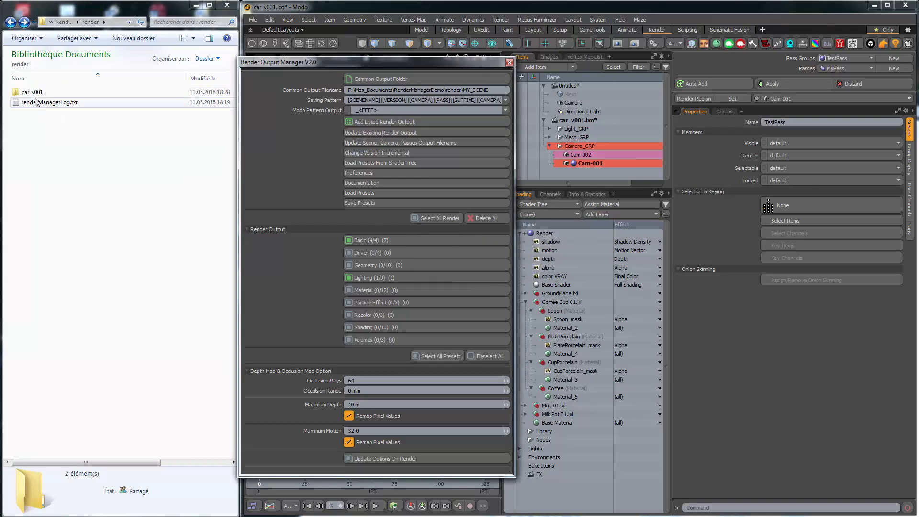
# Check the version folder V0001 inside car_v001, and return to car_v001.
pyautogui.doubleClick(31, 92)
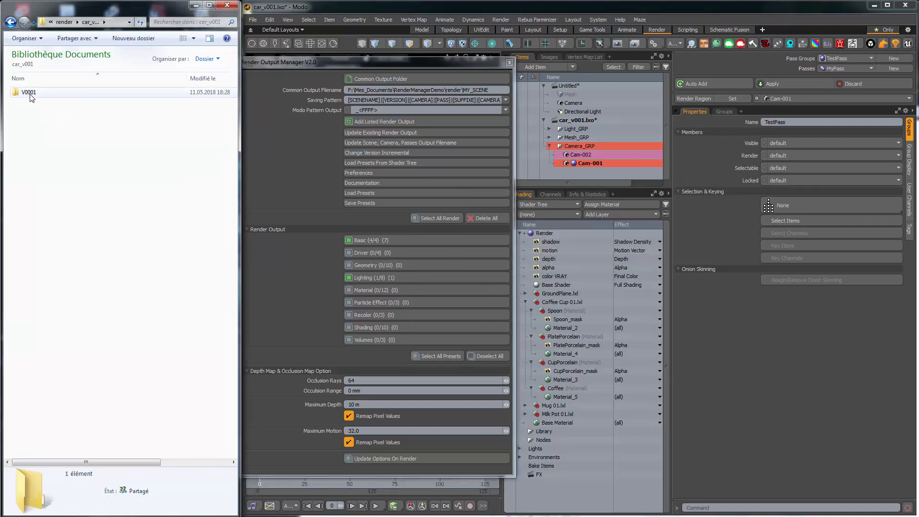
pyautogui.doubleClick(29, 93)
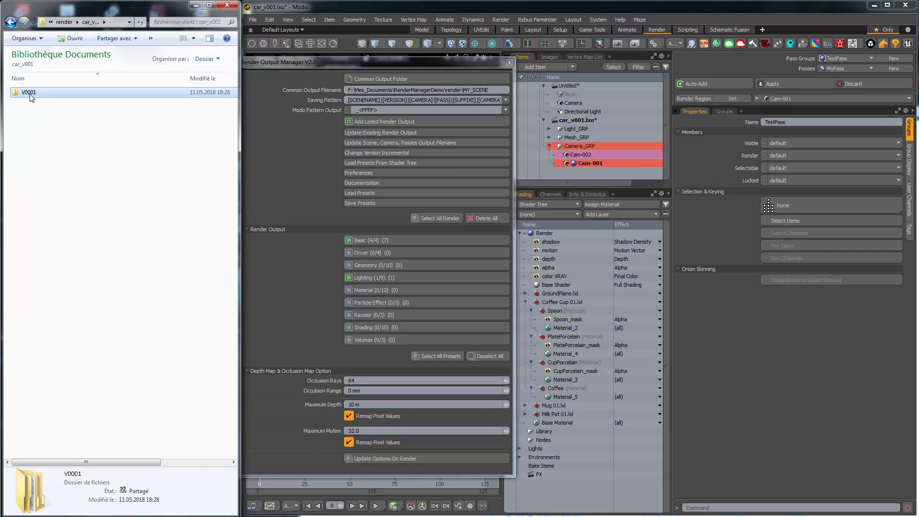
pyautogui.click(11, 22)
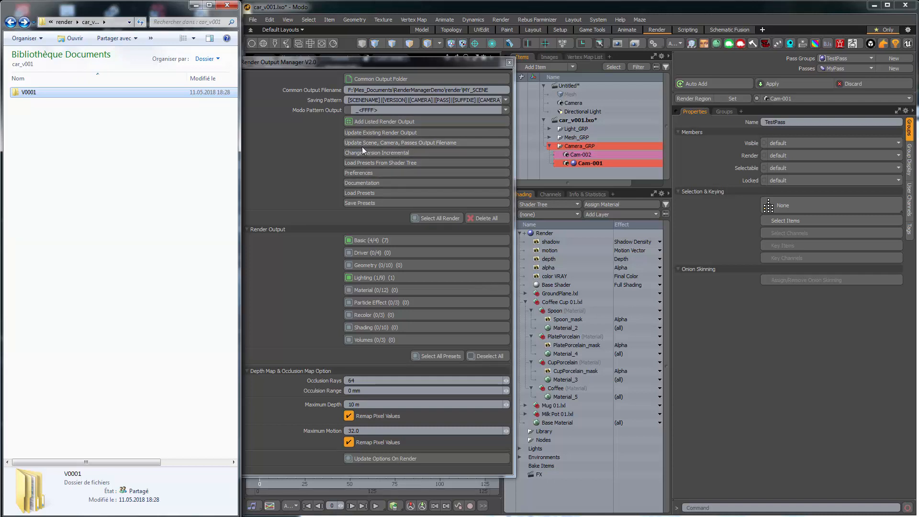
# Set the incremental version number to 10 with folder creation allowed, and check the V0010 folder.
pyautogui.click(375, 153)
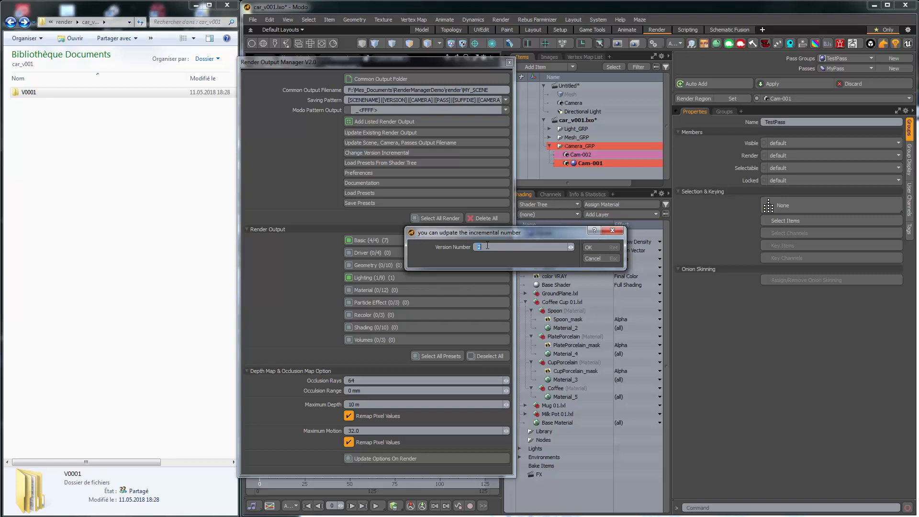
pyautogui.write('50')
pyautogui.press('Return')
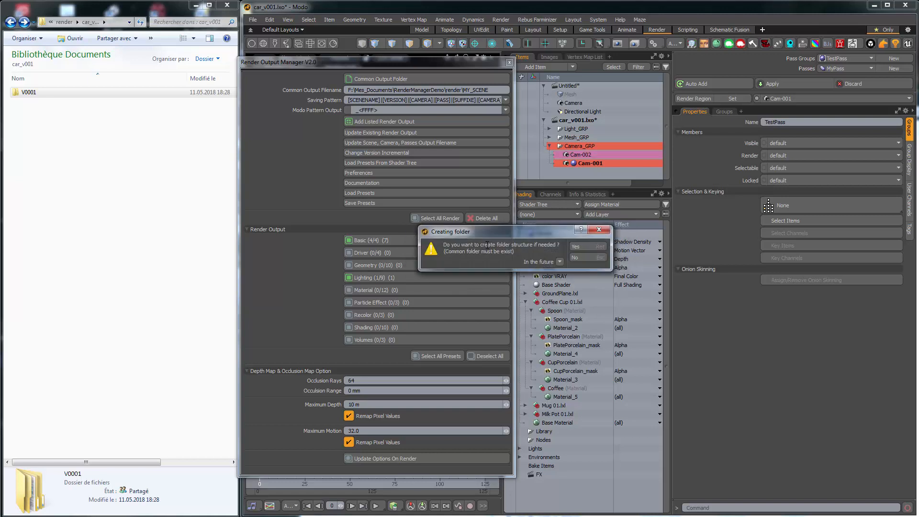
pyautogui.click(578, 248)
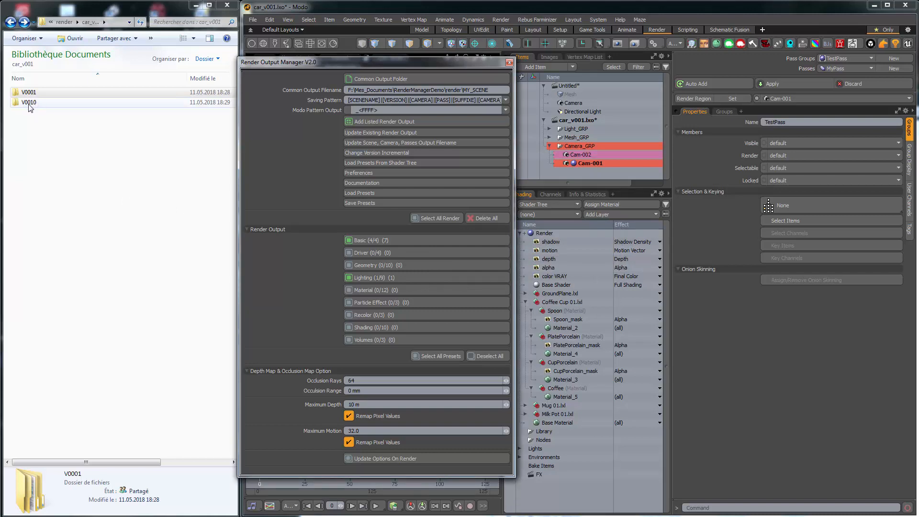
pyautogui.doubleClick(40, 103)
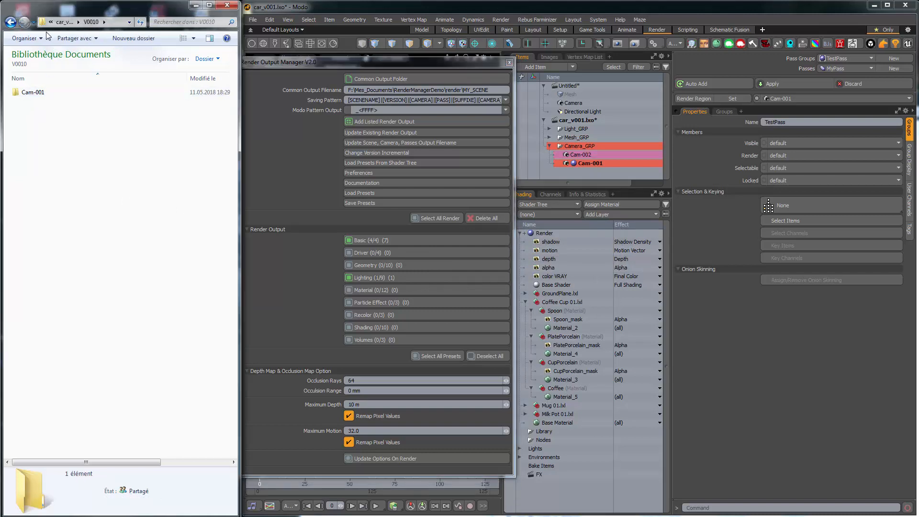
pyautogui.click(10, 22)
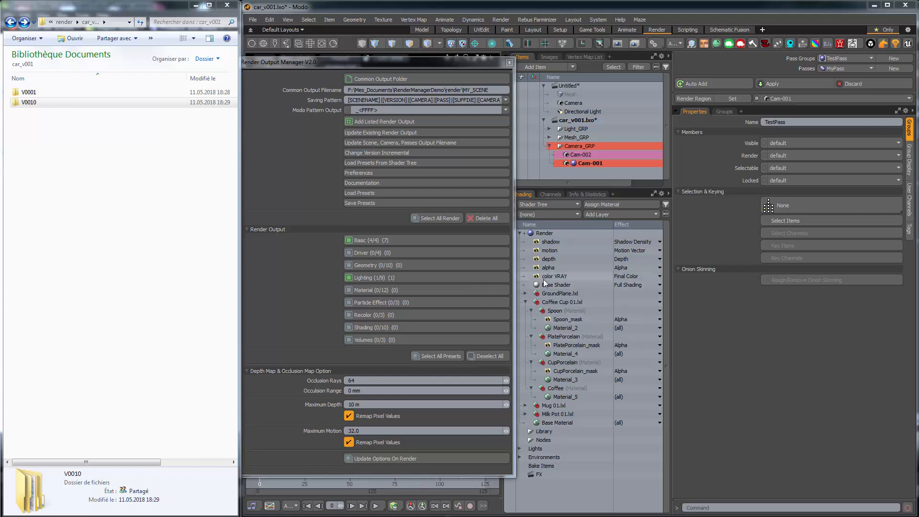
# Insert a [GROUPNAME] folder level between [PASS] and [SUFFIXE] in the saving pattern.
pyautogui.click(550, 311)
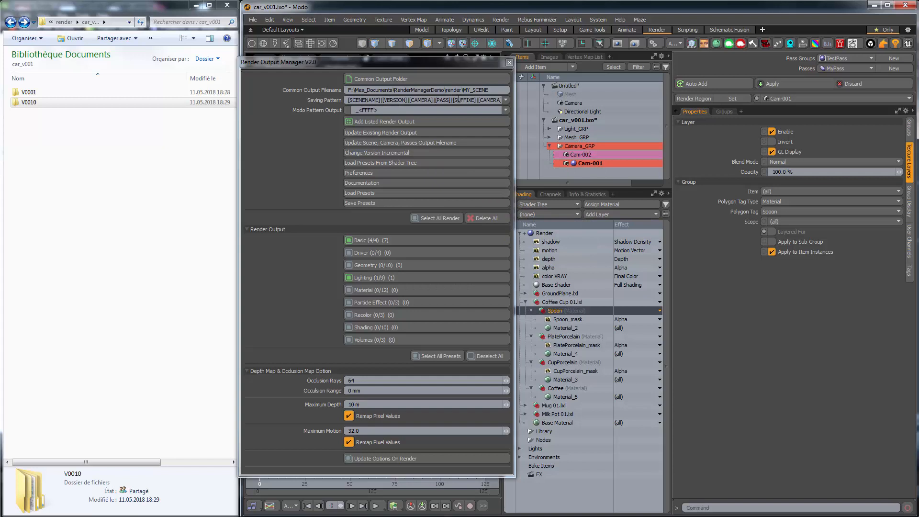
pyautogui.click(381, 99)
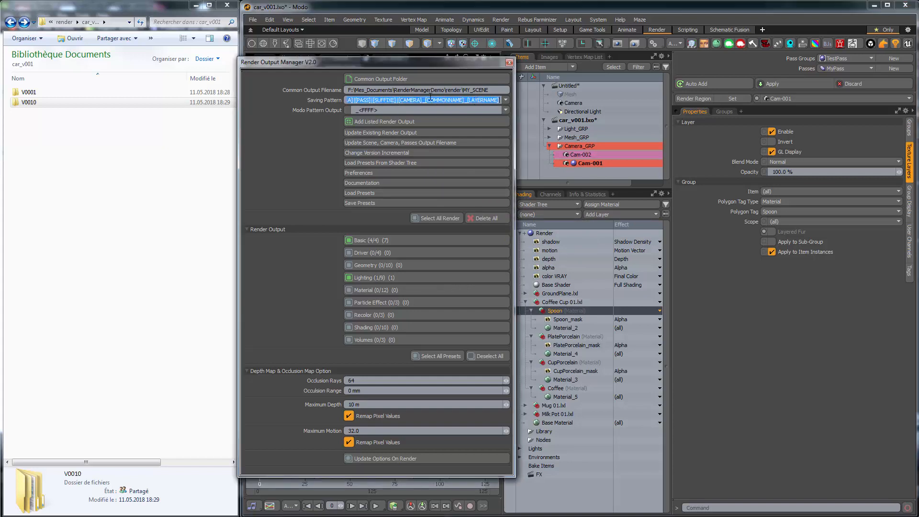
pyautogui.click(378, 100)
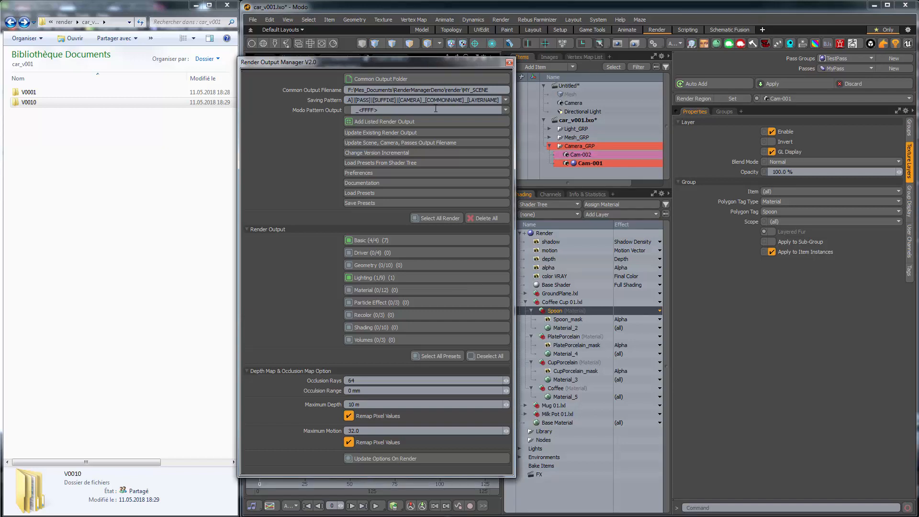
pyautogui.write('[GROUPNAME]')
pyautogui.write('_')
pyautogui.moveTo(373, 100); pyautogui.dragTo(403, 99)
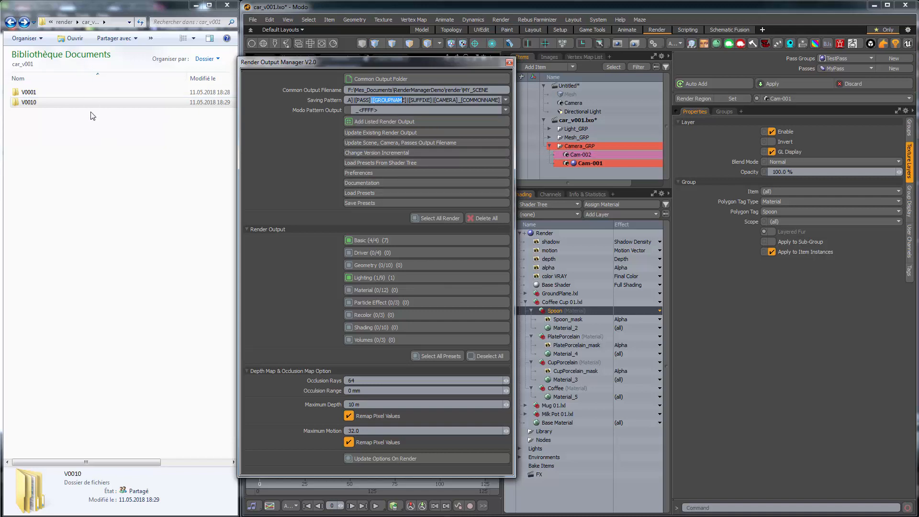
# Clear the car_v001 folder out of the render folder, and regenerate the output folders by updating the existing render outputs.
pyautogui.moveTo(82, 133); pyautogui.dragTo(39, 90)
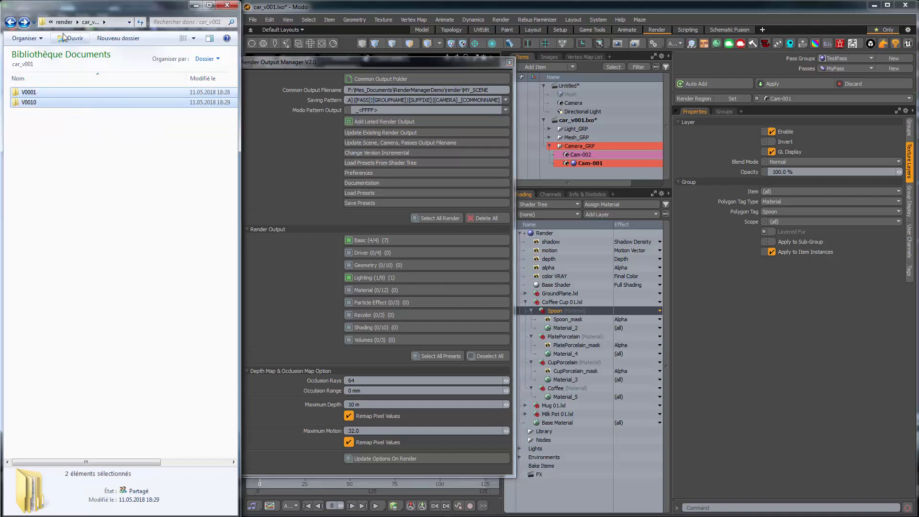
pyautogui.click(11, 24)
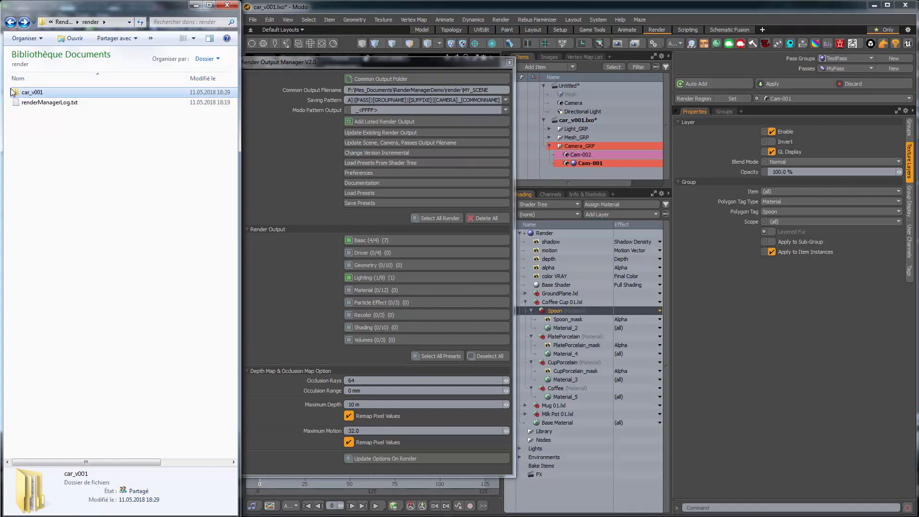
pyautogui.press('Delete')
pyautogui.press('Return')
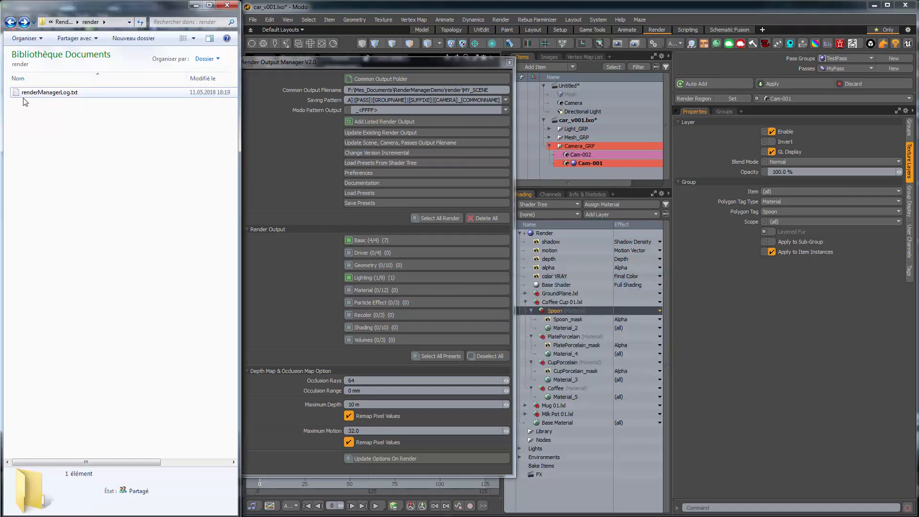
pyautogui.click(380, 132)
pyautogui.click(590, 246)
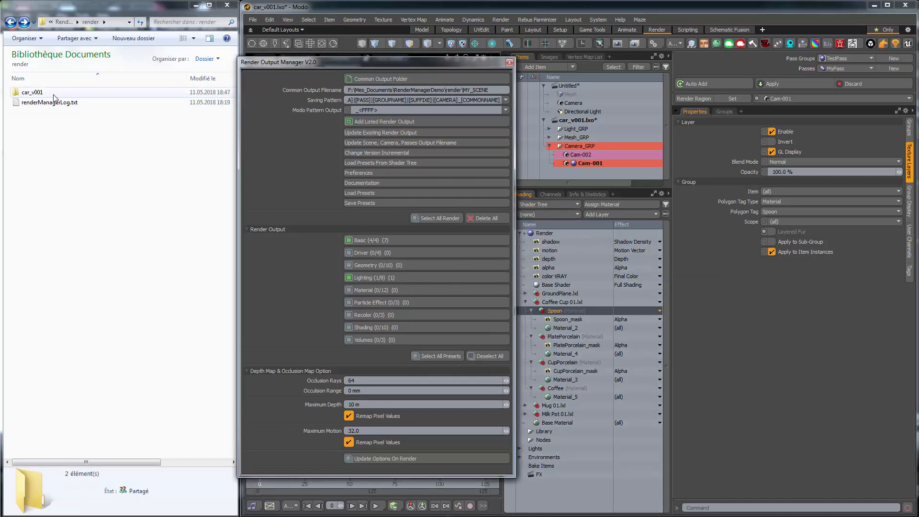
# Open car_v001, V0010, Cam-001 and MyPass to examine the output and material group subfolders.
pyautogui.doubleClick(43, 93)
pyautogui.doubleClick(36, 94)
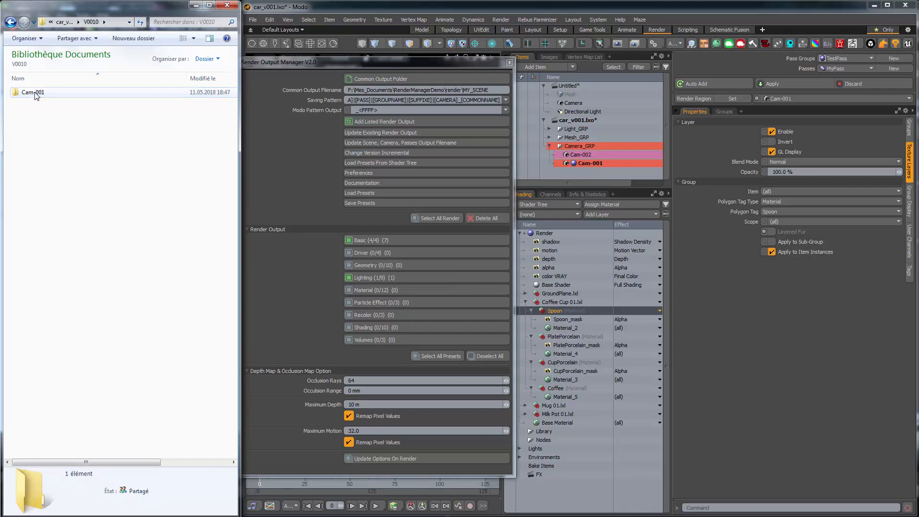
pyautogui.doubleClick(33, 93)
pyautogui.doubleClick(38, 93)
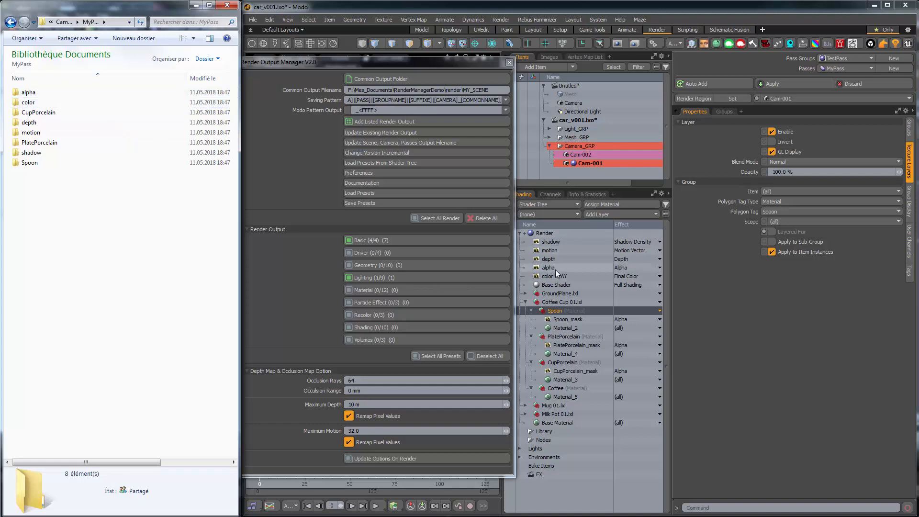
# Check the contents of the CupPorcelain and PlatePorcelain folders inside MyPass.
pyautogui.doubleClick(58, 112)
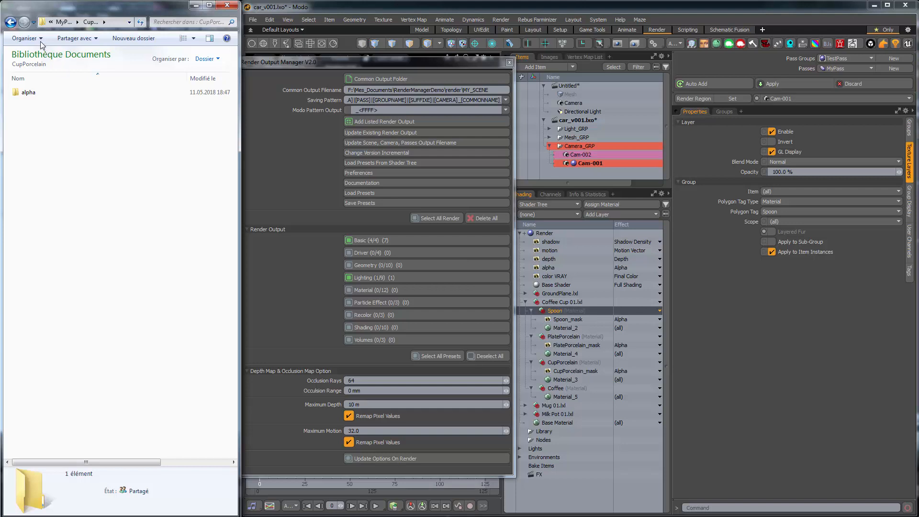
pyautogui.click(11, 22)
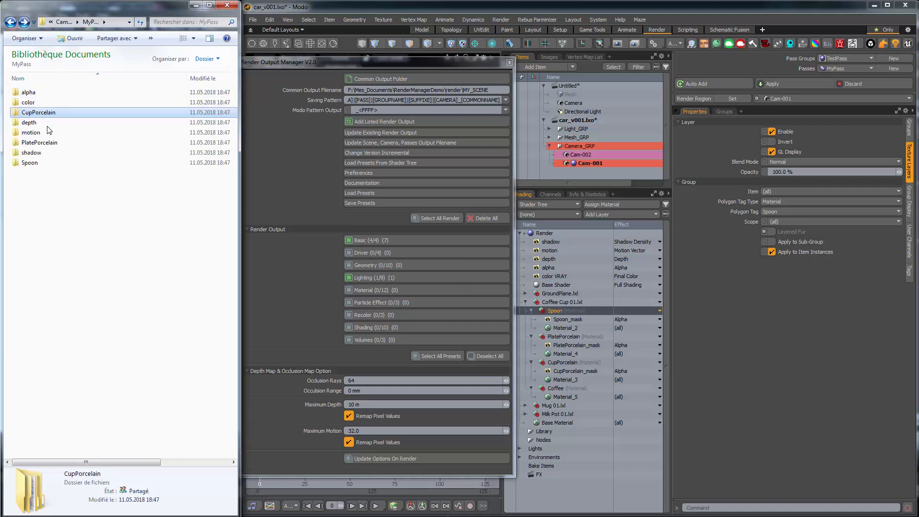
pyautogui.click(45, 145)
pyautogui.doubleClick(46, 144)
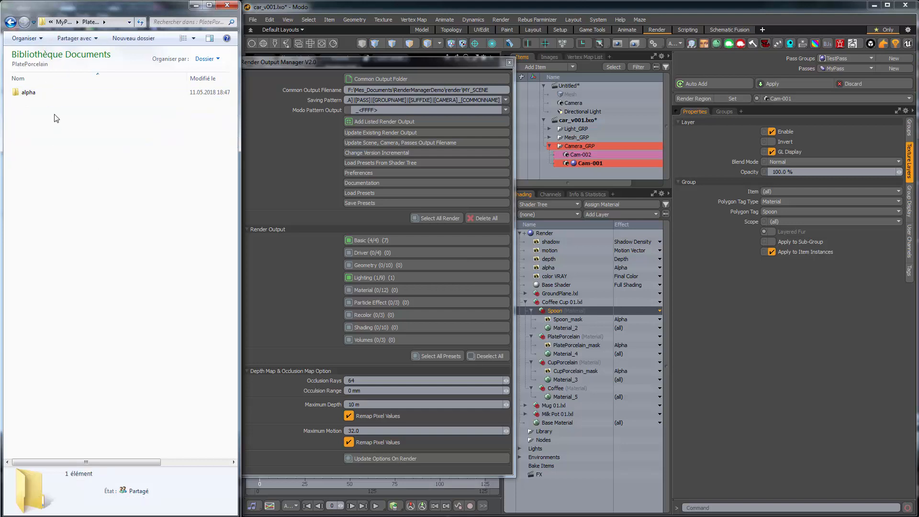
# Go back to the MyPass folder and highlight the [PASS] token in the Render Output Manager's saving pattern.
pyautogui.click(11, 22)
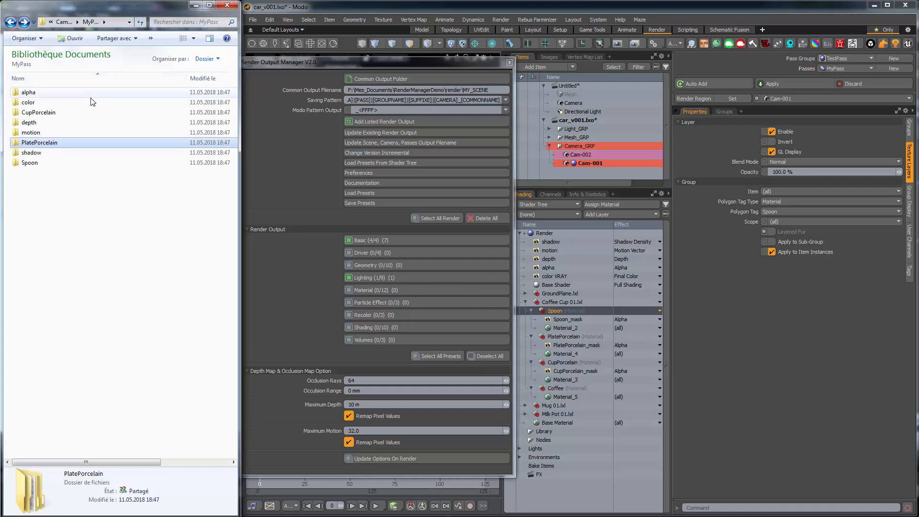
pyautogui.click(507, 275)
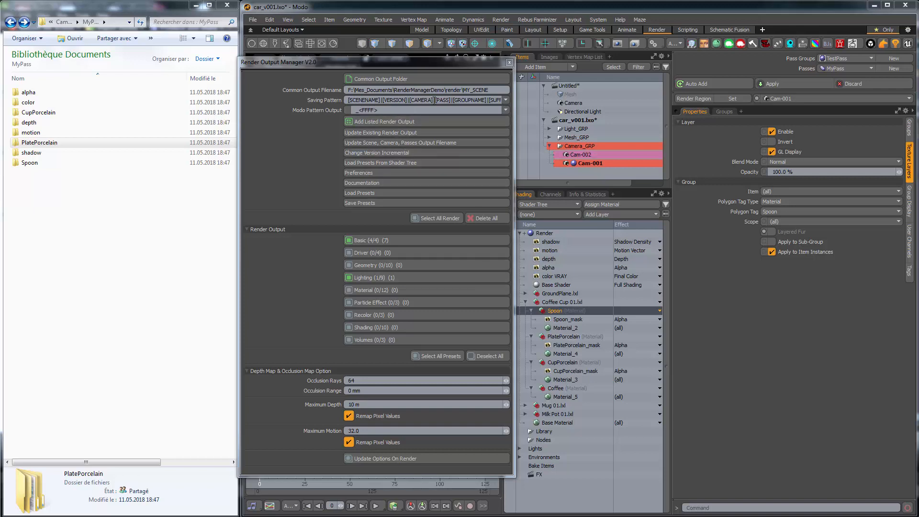
pyautogui.moveTo(433, 100); pyautogui.dragTo(452, 100)
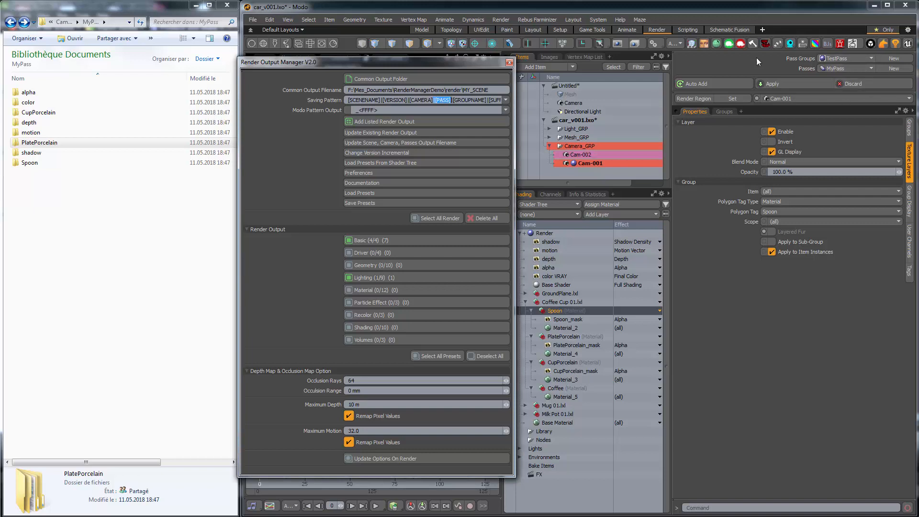
# Delete the TestPass render pass group, accepting all deletions, and update the existing render outputs.
pyautogui.click(724, 112)
pyautogui.rightClick(756, 271)
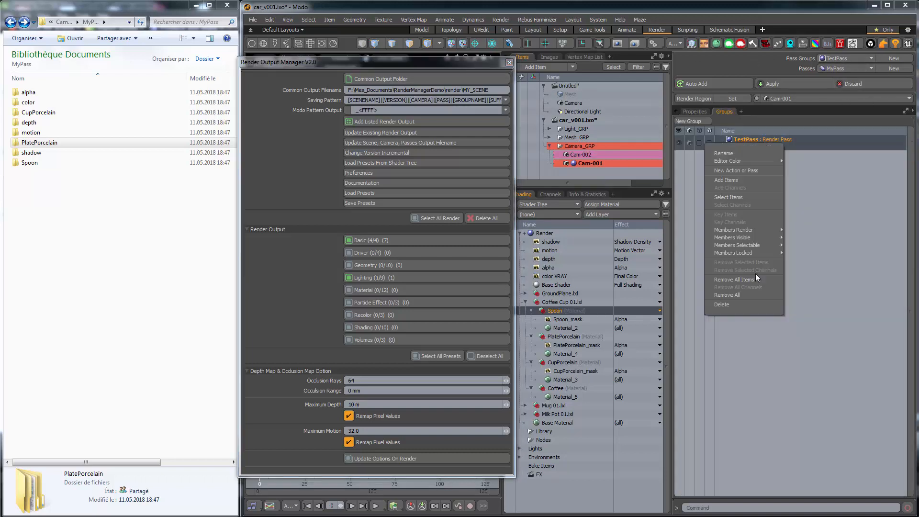
pyautogui.click(748, 305)
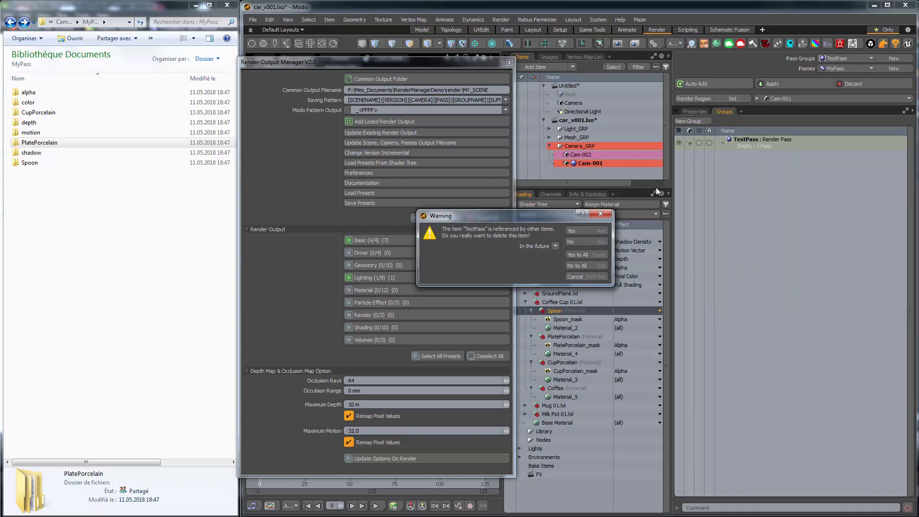
pyautogui.click(590, 255)
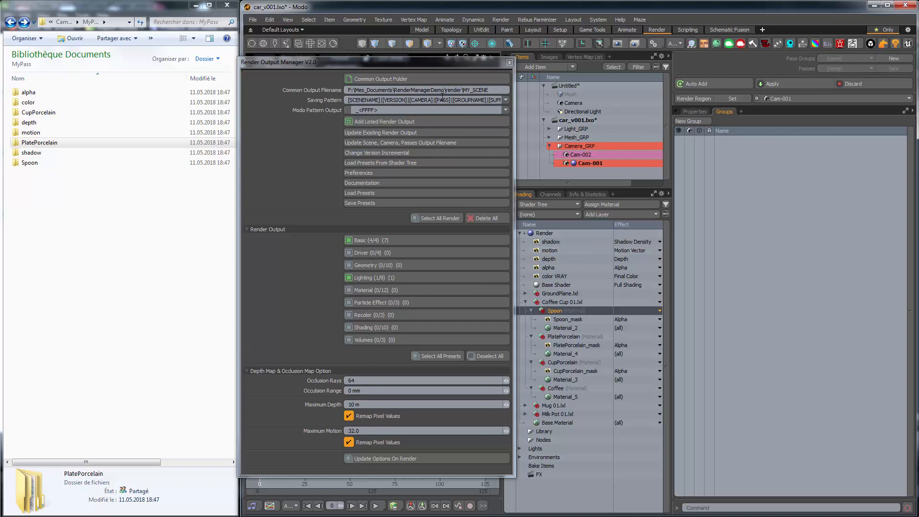
pyautogui.click(419, 133)
pyautogui.click(574, 246)
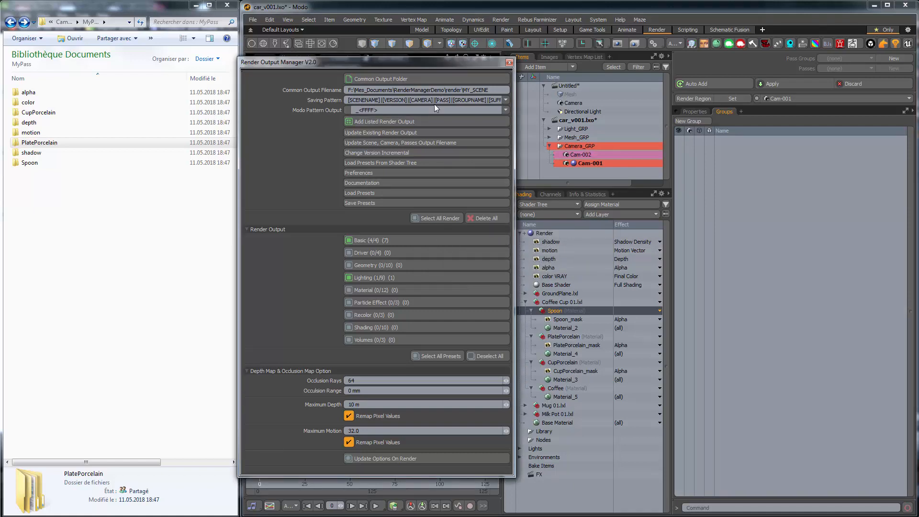
# Examine the alpha render output's filename through to its end to see how the path is built without a pass.
pyautogui.click(553, 267)
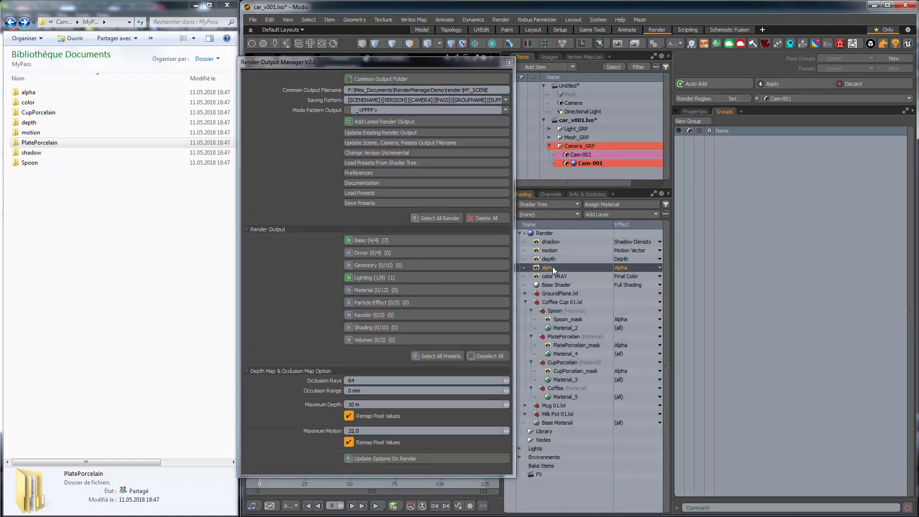
pyautogui.click(693, 111)
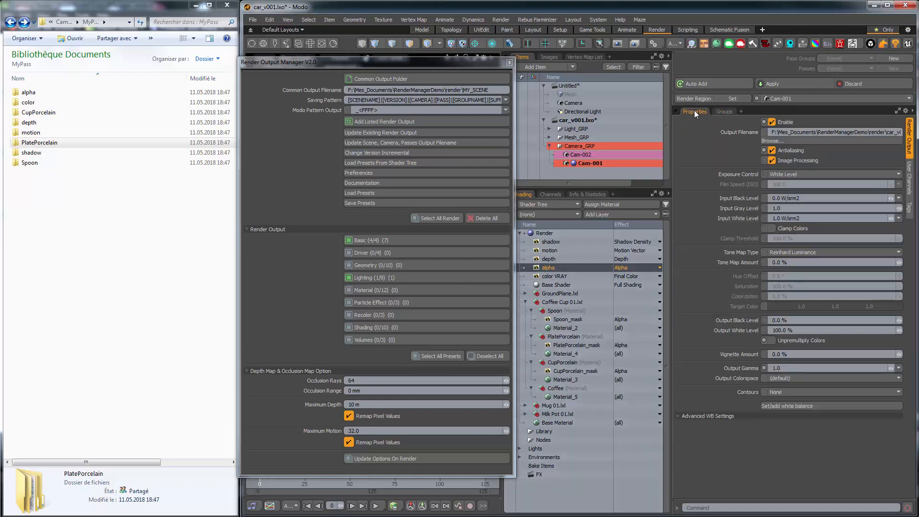
pyautogui.moveTo(869, 132)
pyautogui.mouseDown()
pyautogui.moveTo(902, 133)
pyautogui.moveTo(870, 131)
pyautogui.mouseUp()
pyautogui.click(831, 133)
pyautogui.moveTo(831, 133); pyautogui.dragTo(893, 132)
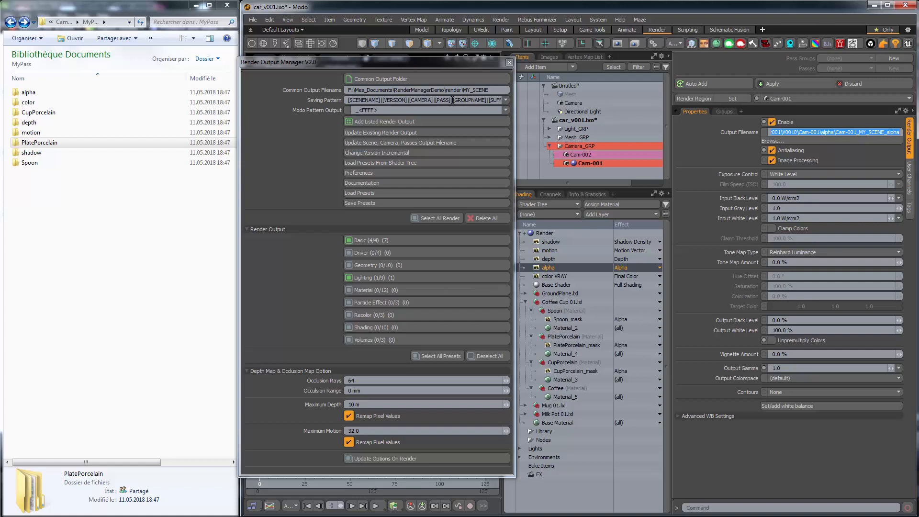
# Highlight the [GROUPNAME] token in the saving pattern and inspect the depth render output's filename.
pyautogui.moveTo(453, 100); pyautogui.dragTo(487, 98)
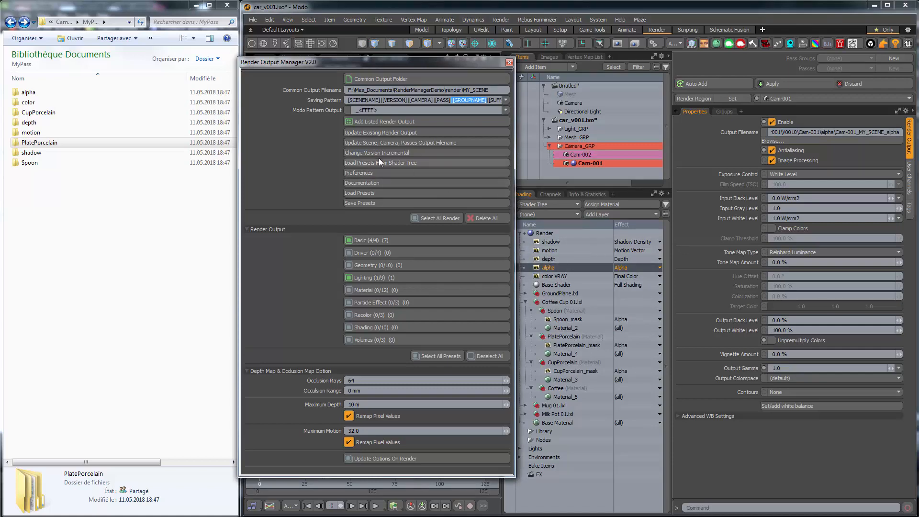
pyautogui.click(545, 257)
pyautogui.click(857, 136)
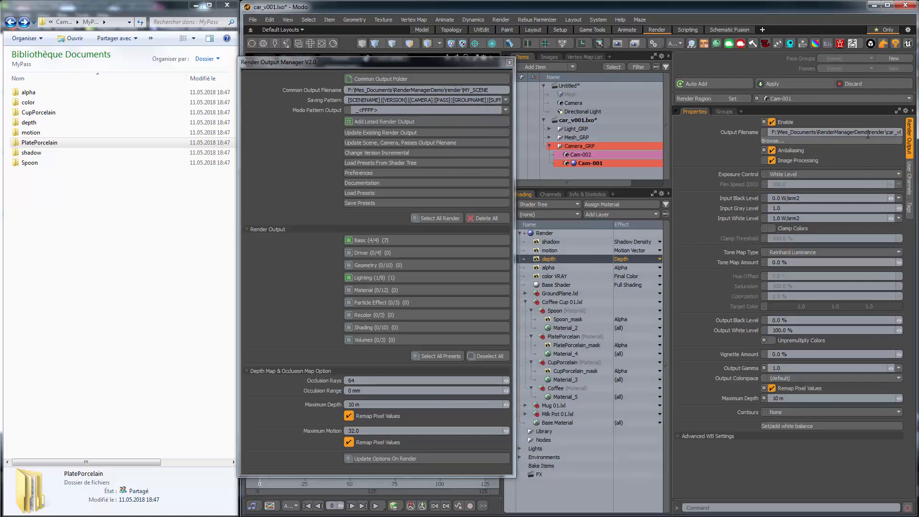